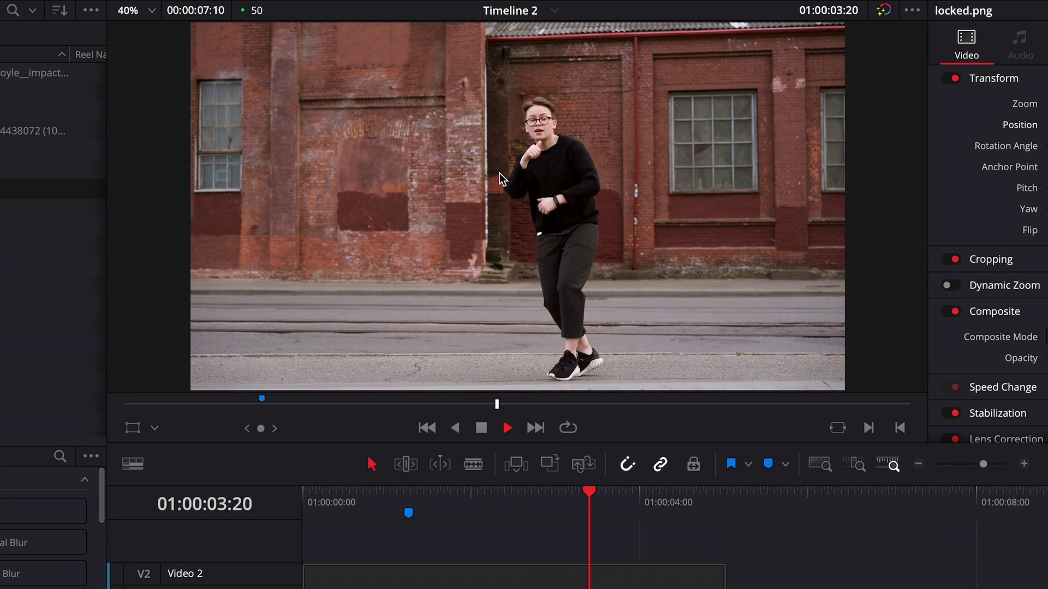
Stop at the marker (01:00:01:13) and add Position, Rotation and Zoom keyframes to test.mp4
key("space")
left_click(408, 512)
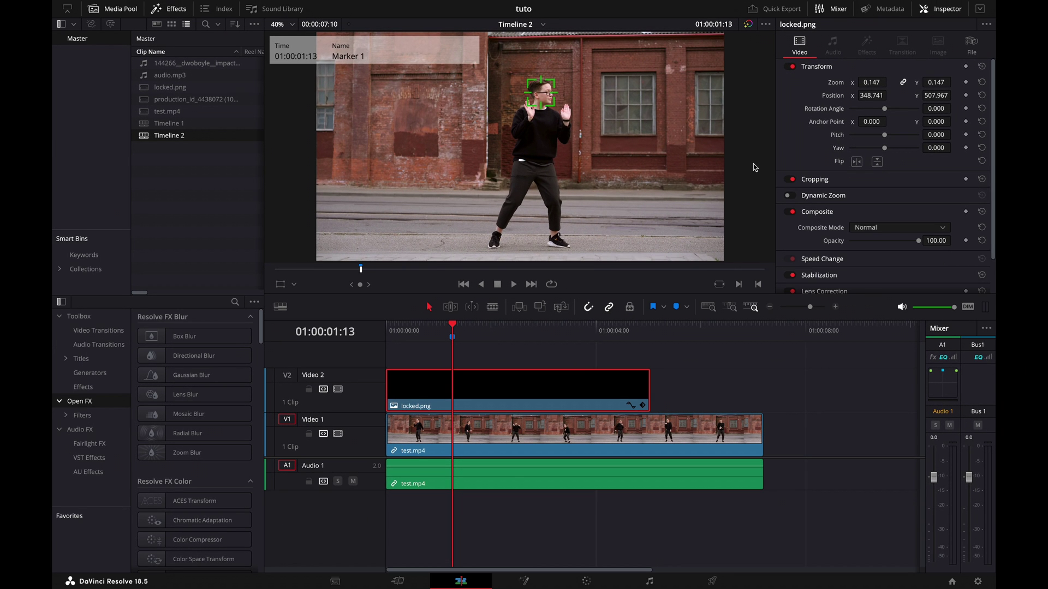
left_click(670, 423)
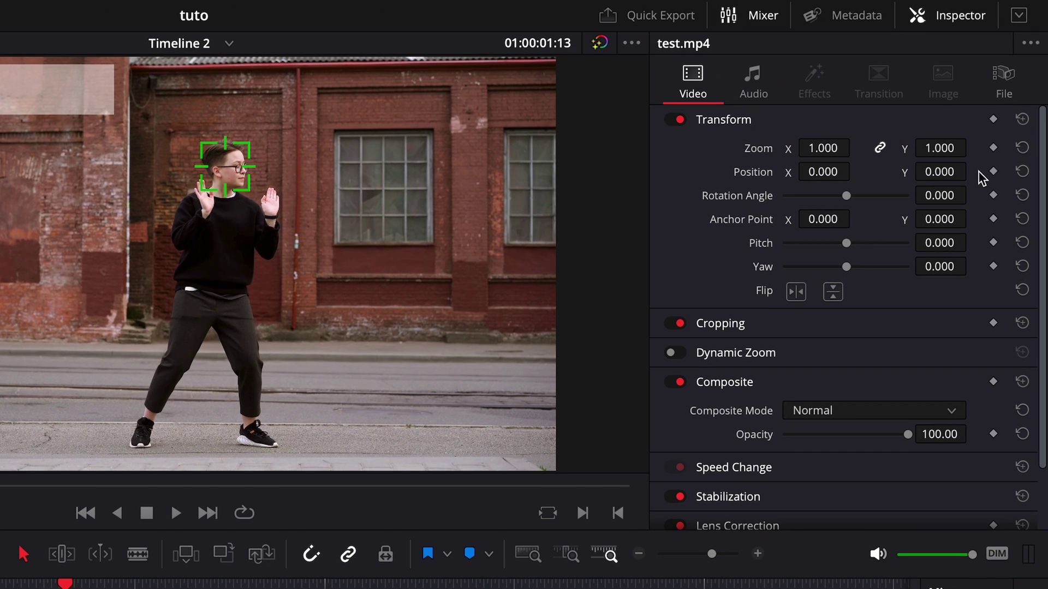
left_click(965, 95)
left_click(992, 198)
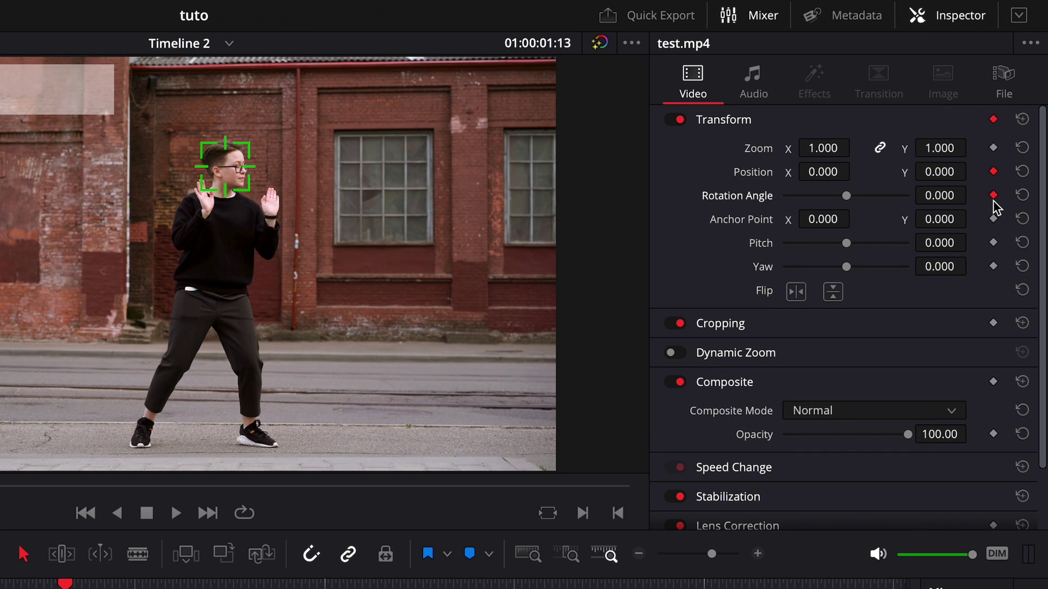
left_click(994, 150)
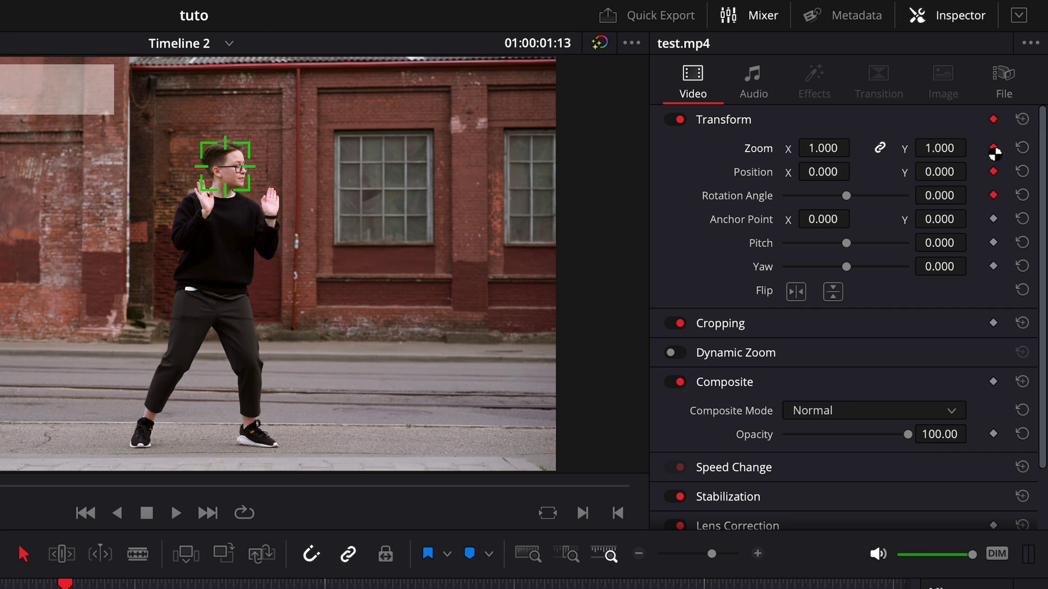
Move a few frames ahead to 01:00:01:16 and set test.mp4's Position to X 48, Y 50
key("Right")
key("Right")
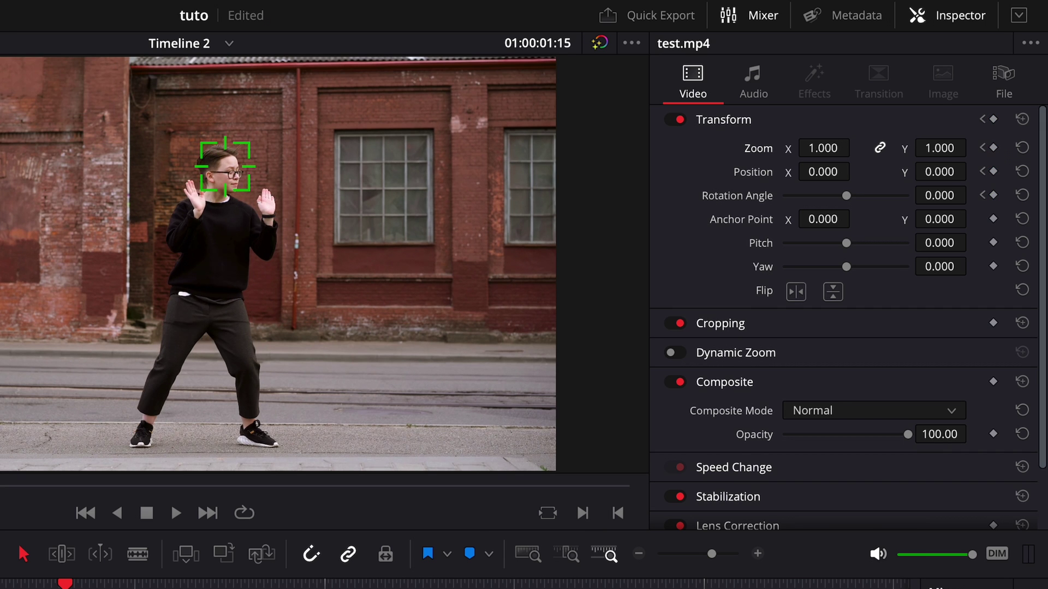
key("Right")
left_click_drag(824, 172, 873, 173)
left_click_drag(939, 170, 990, 169)
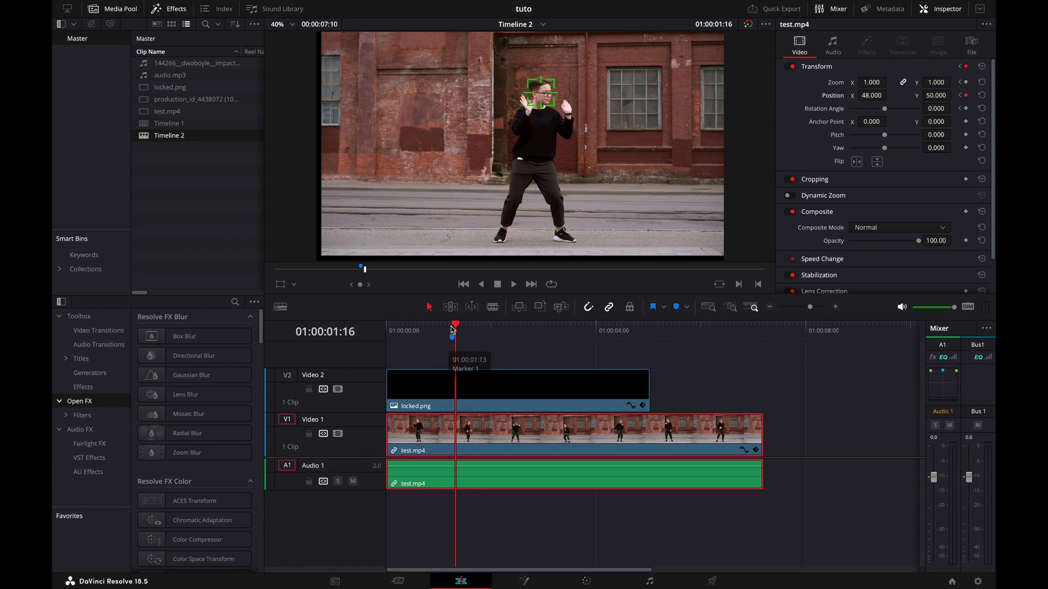
Play from the marker to 01:00:01:40 and set test.mp4 to Position X 187 with Zoom 1.180
left_click(61, 588)
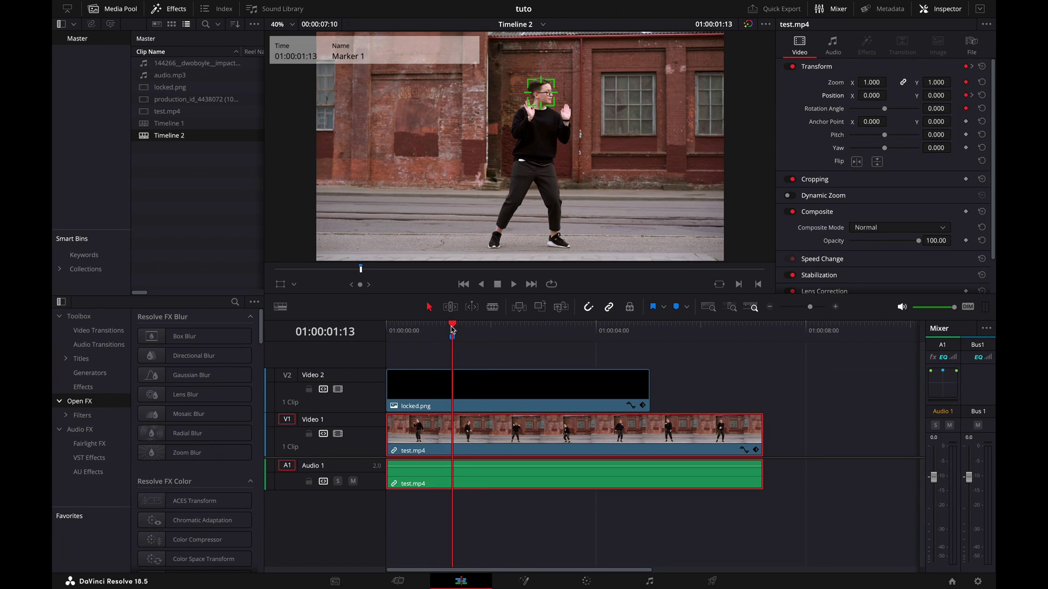
key("space")
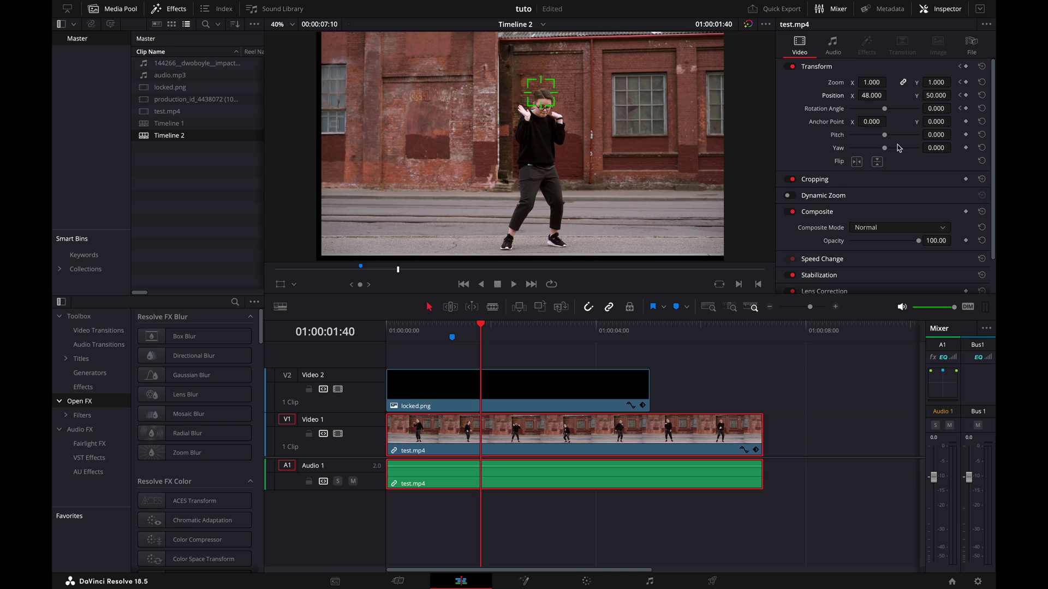
left_click_drag(869, 95, 869, 95)
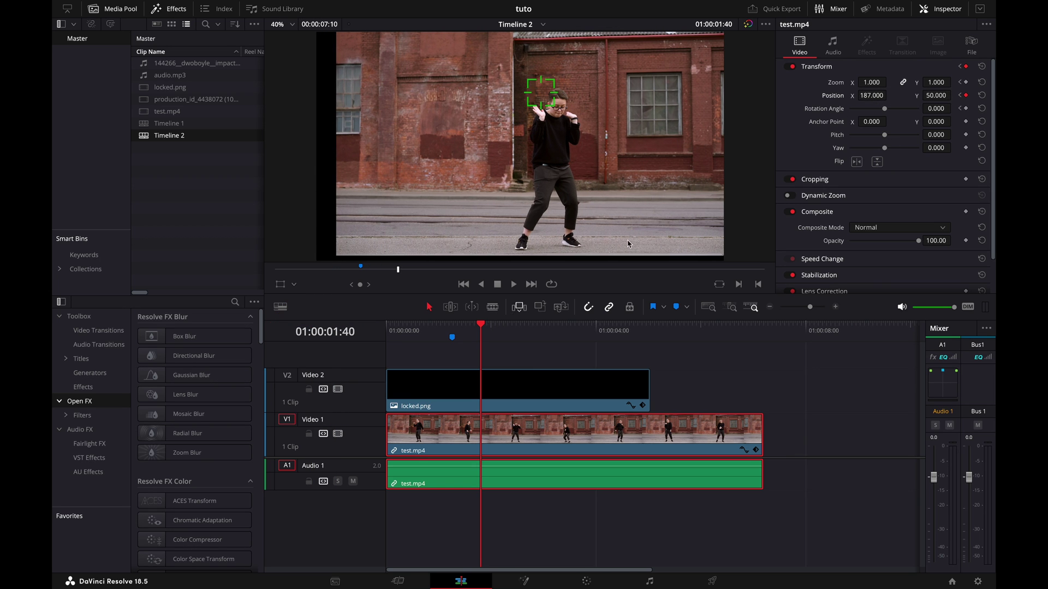
left_click_drag(872, 83, 871, 82)
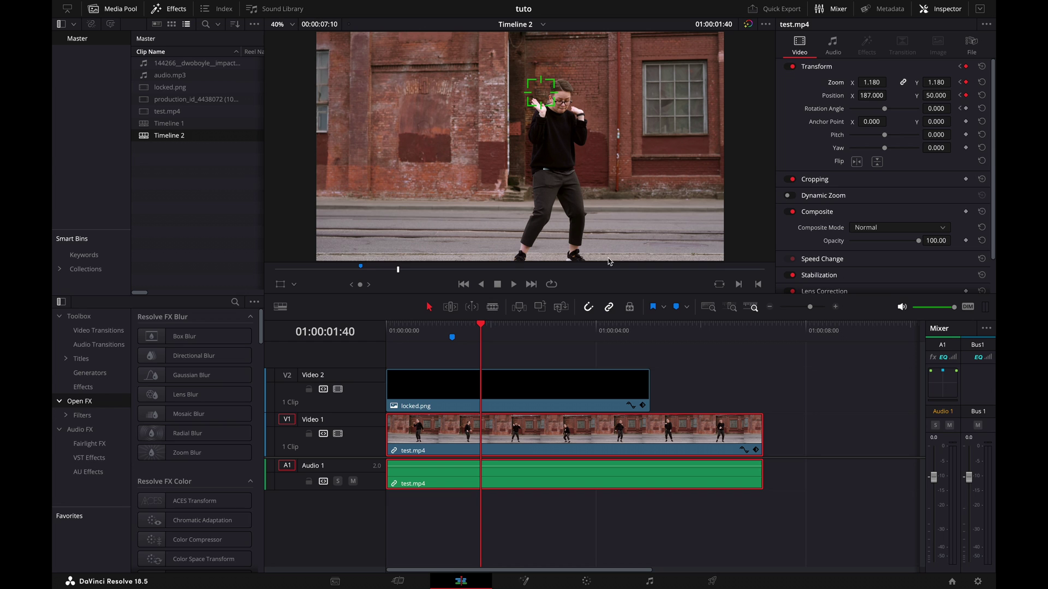
Reset test.mp4's transform and delete the locked.png clip from Video 2
left_click(982, 66)
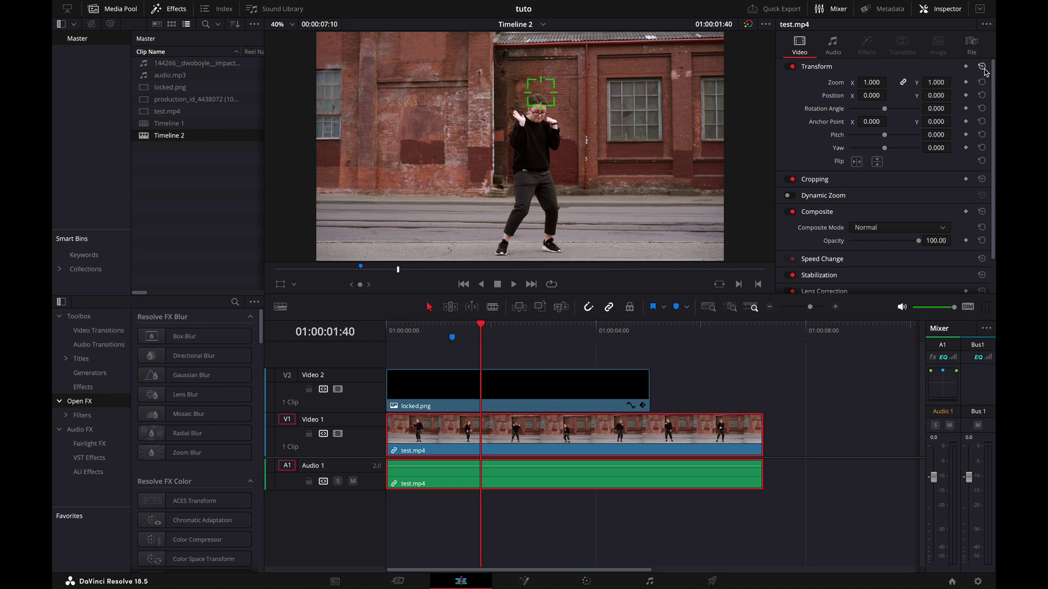
left_click(421, 384)
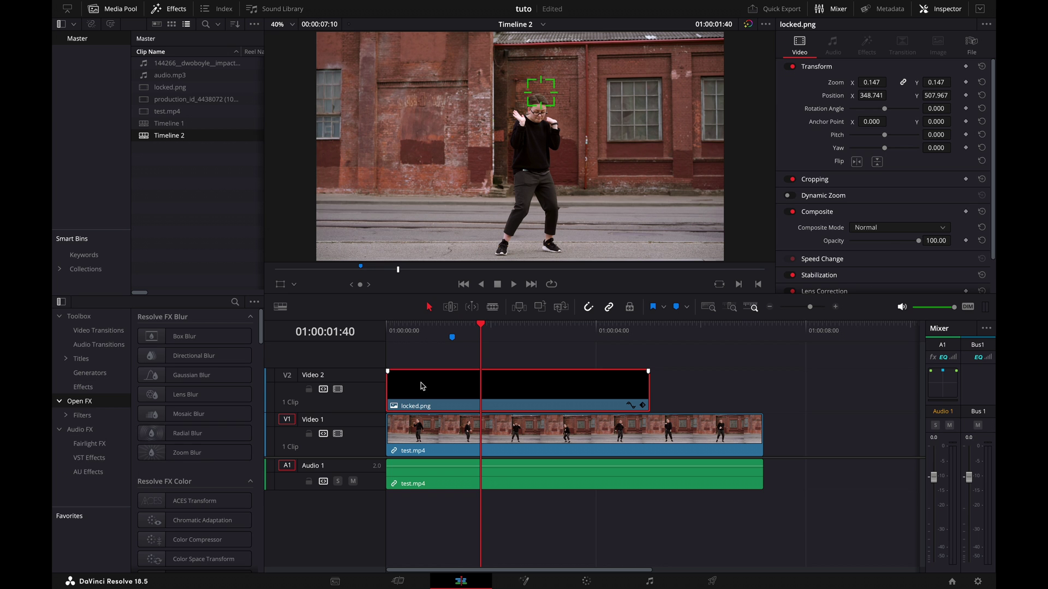
key("Delete")
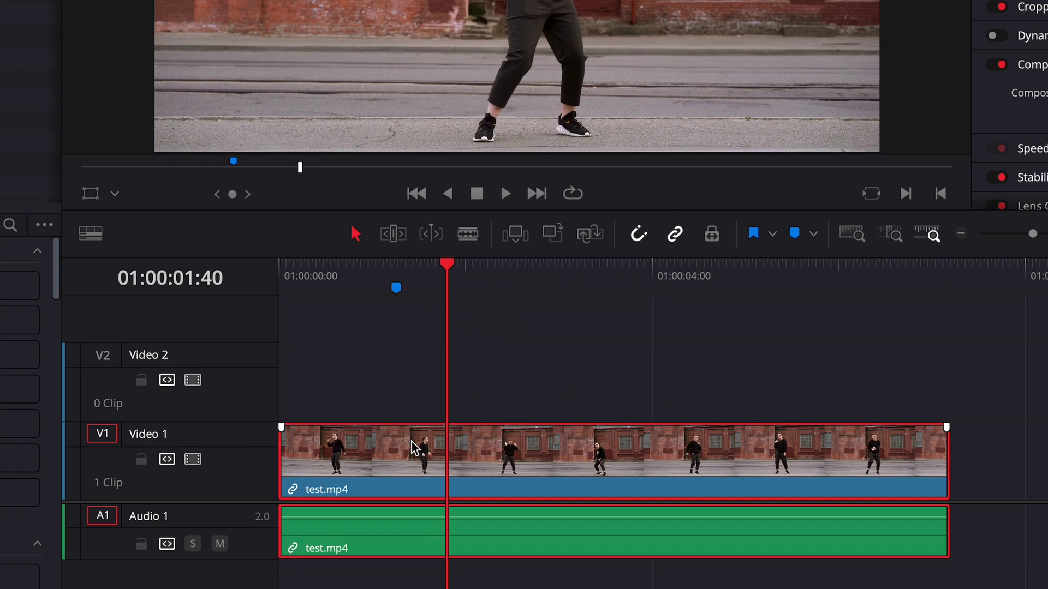
Open test.mp4 in Fusion, add a Planar Tracker node via 'track' search, and move it lower
right_click(463, 427)
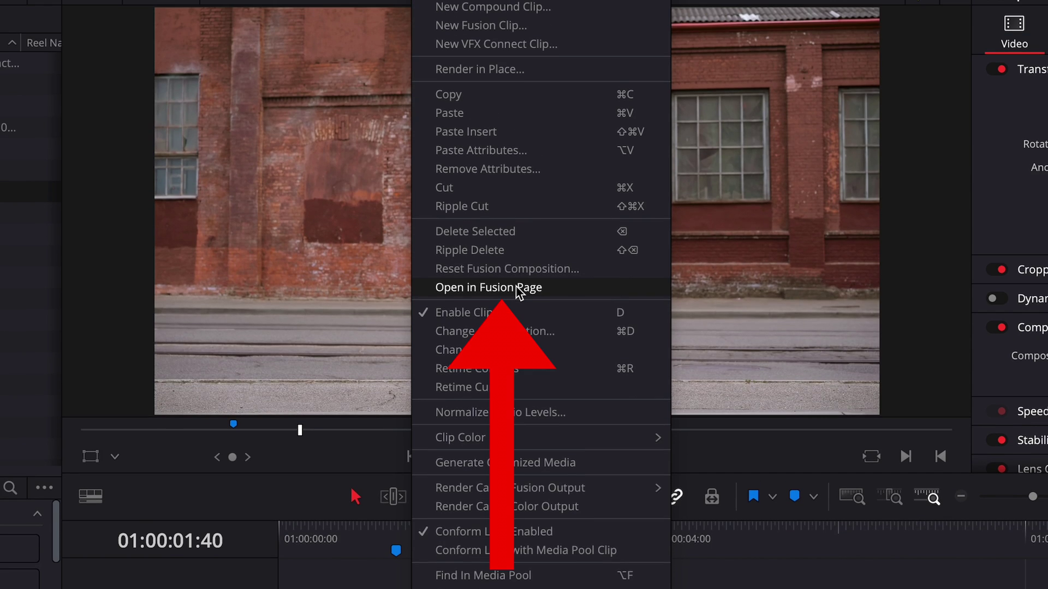
left_click(516, 25)
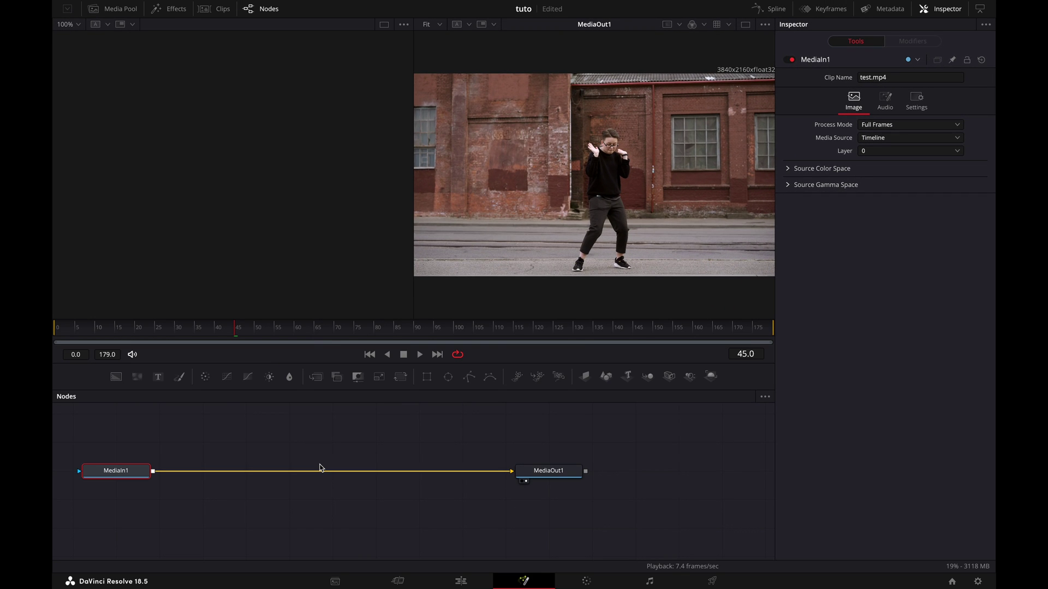
key("shift+space")
type("track")
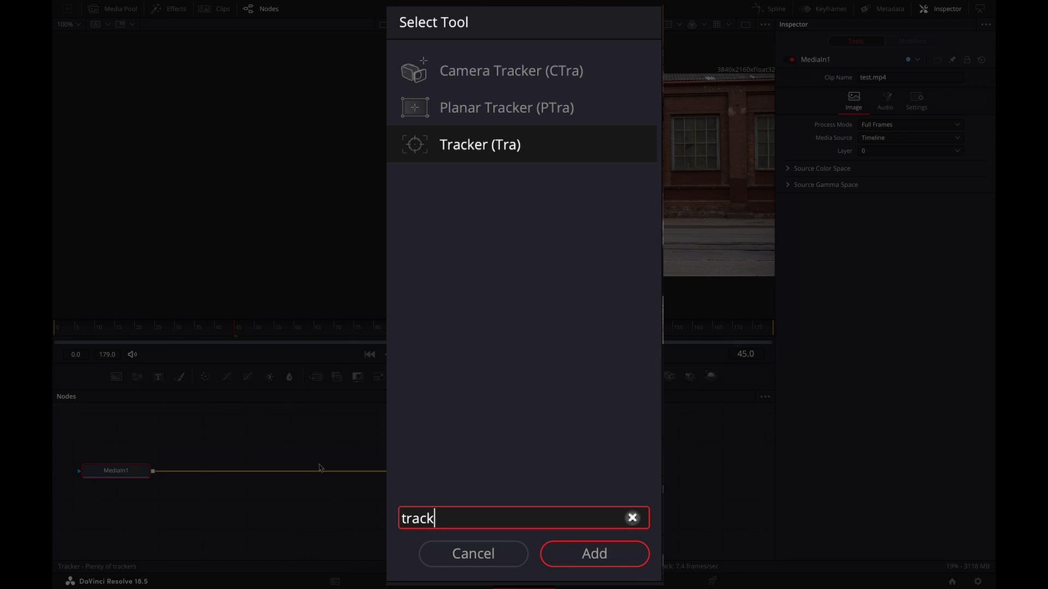
left_click(528, 112)
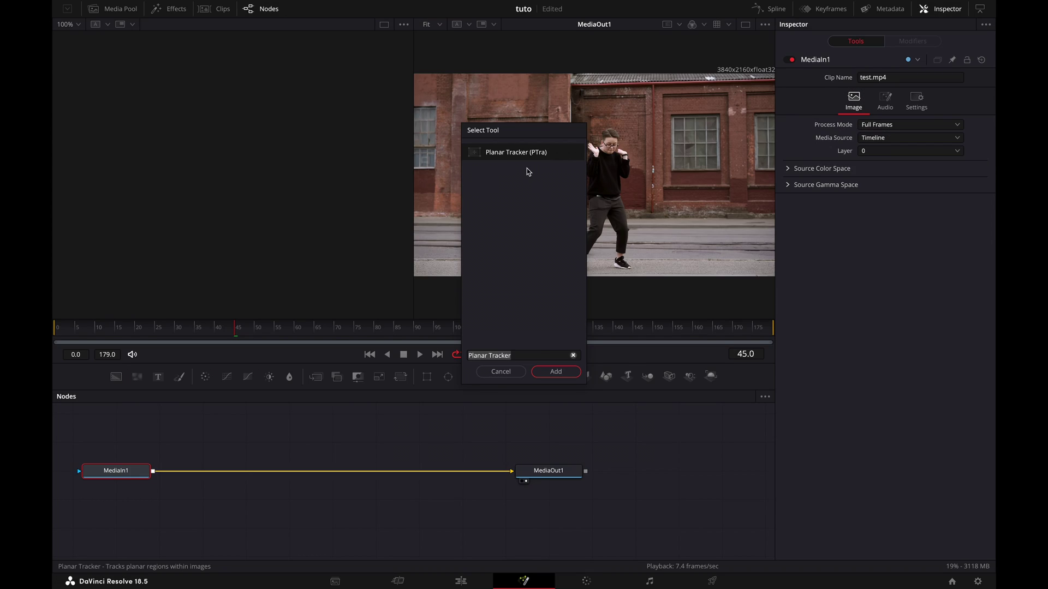
left_click(544, 370)
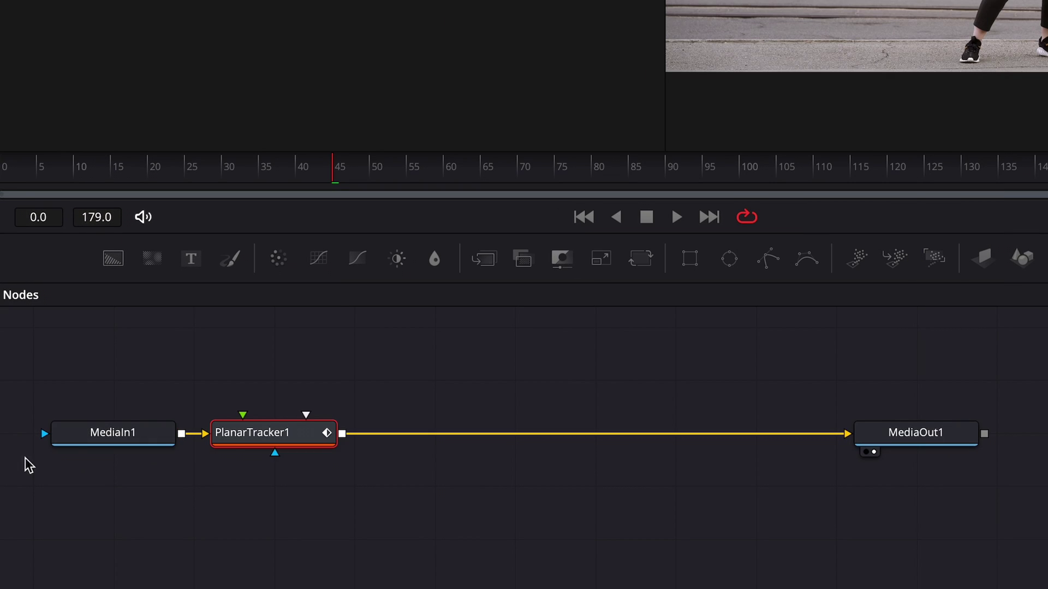
left_click_drag(283, 433, 362, 483)
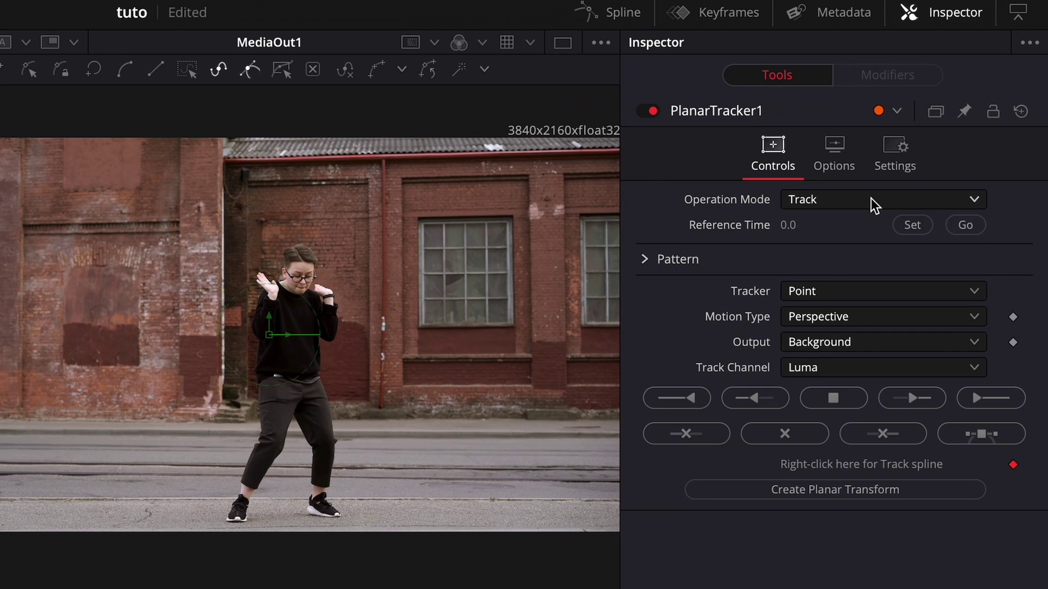
Keep PlanarTracker1 in Track mode with the Hybrid Point/Area tracker and Translation motion type
left_click(903, 104)
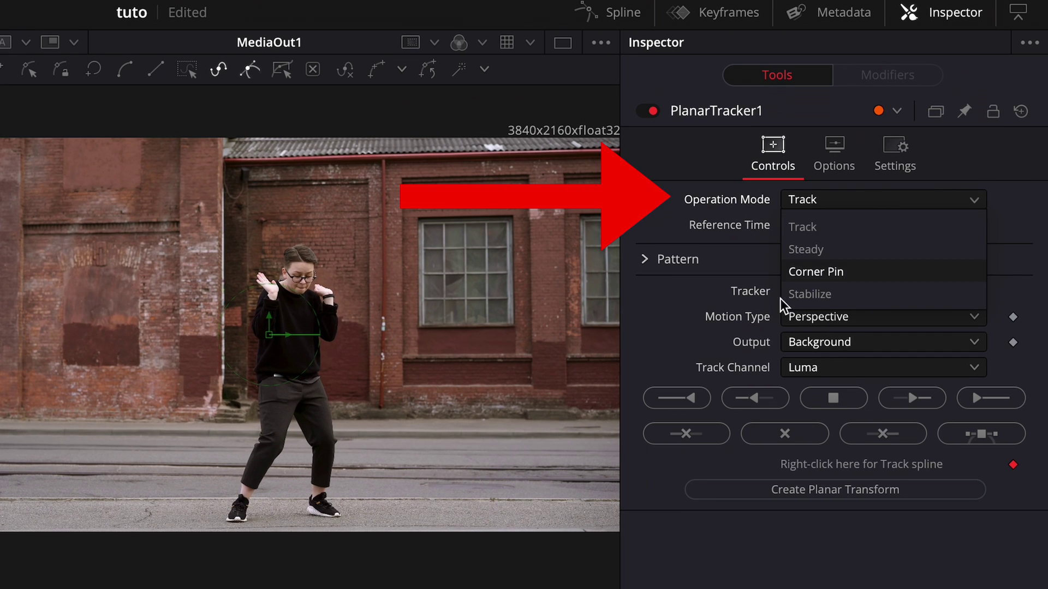
left_click(833, 236)
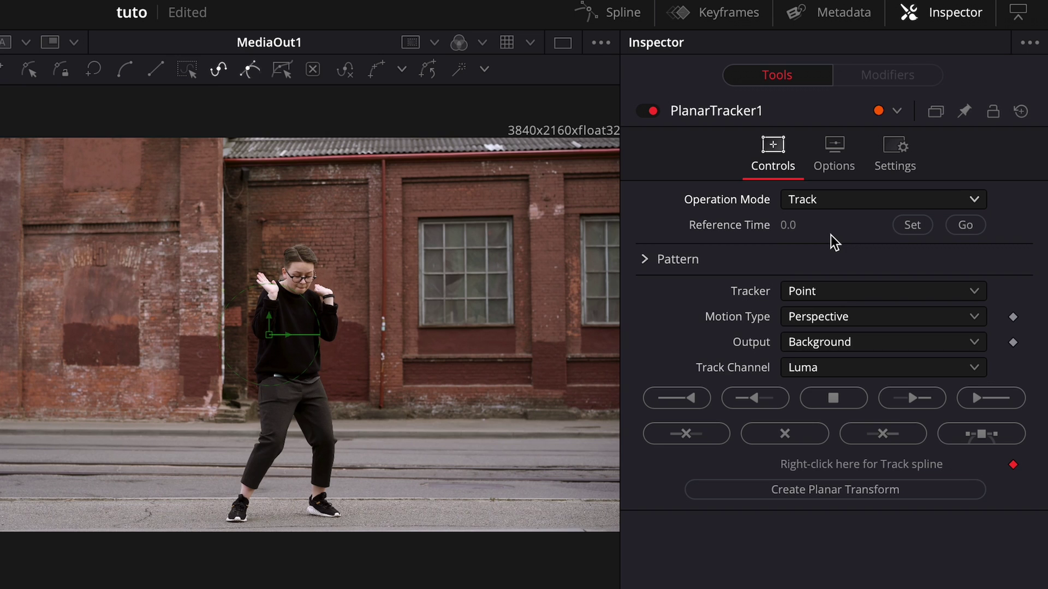
left_click(837, 289)
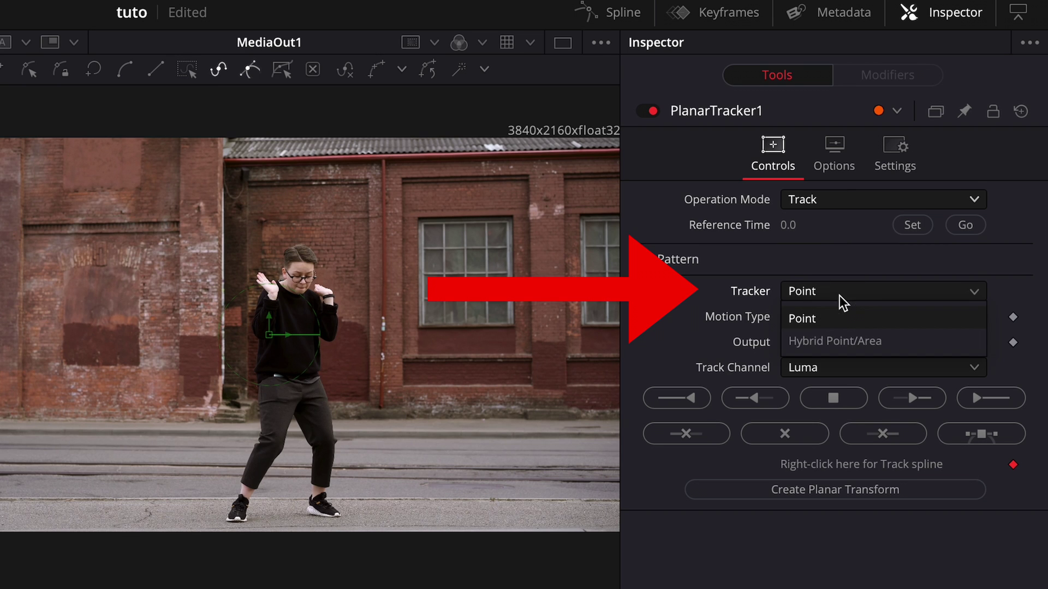
left_click(845, 343)
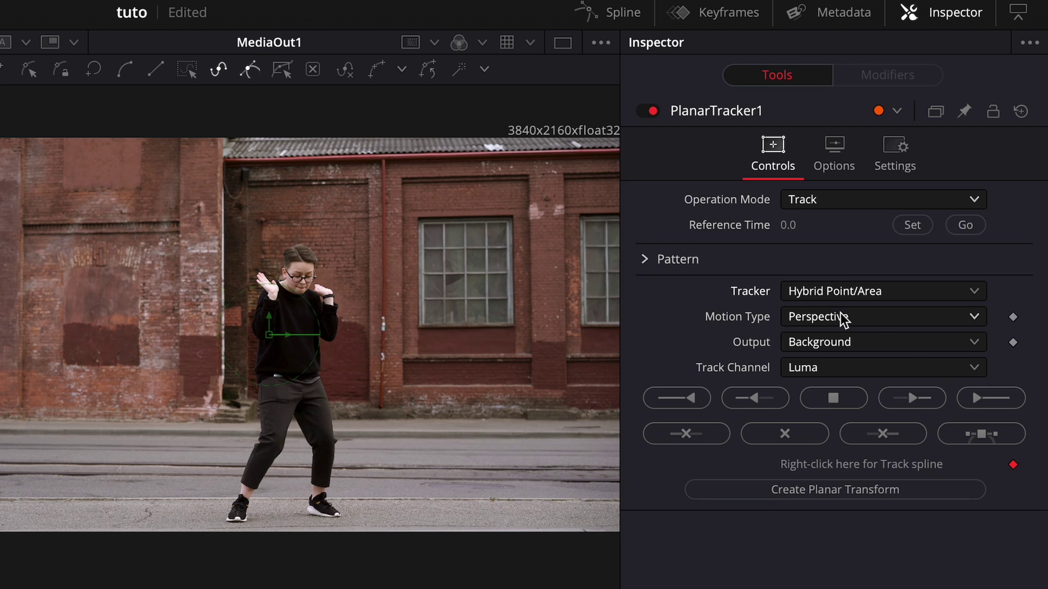
left_click(873, 318)
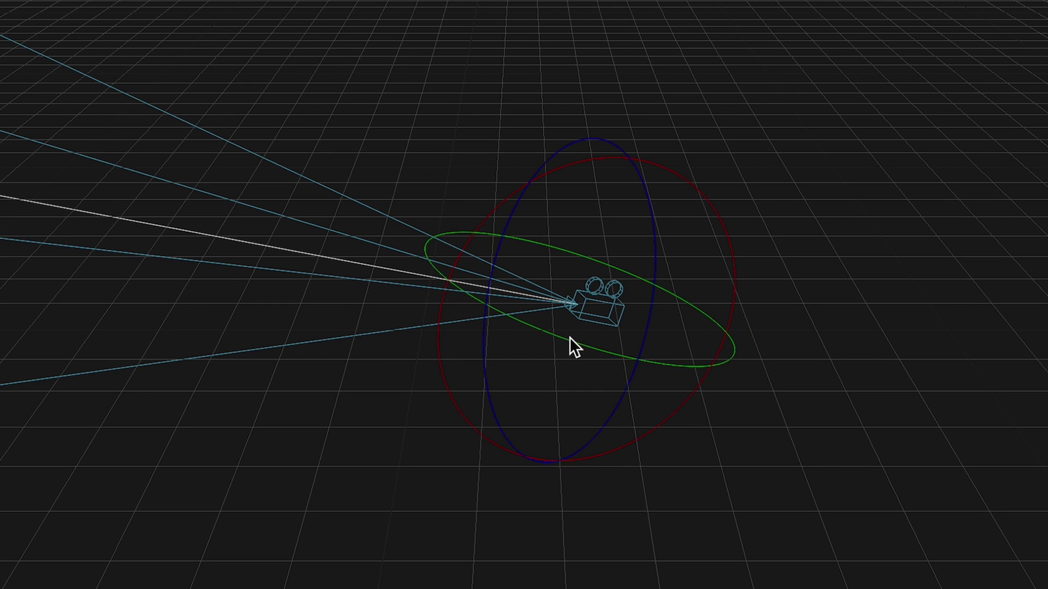
left_click_drag(569, 336, 591, 382)
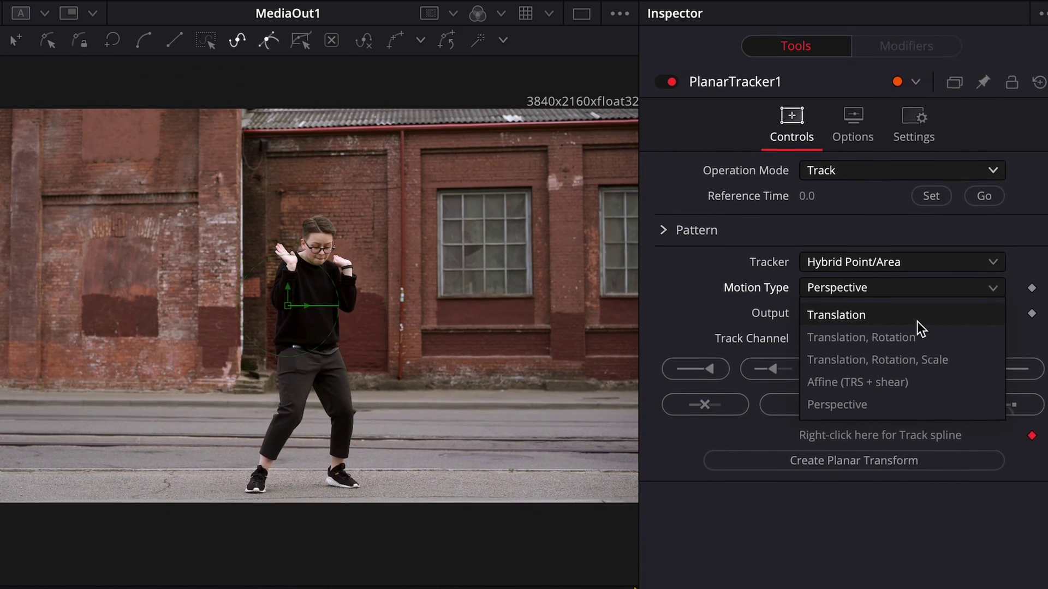
left_click(917, 322)
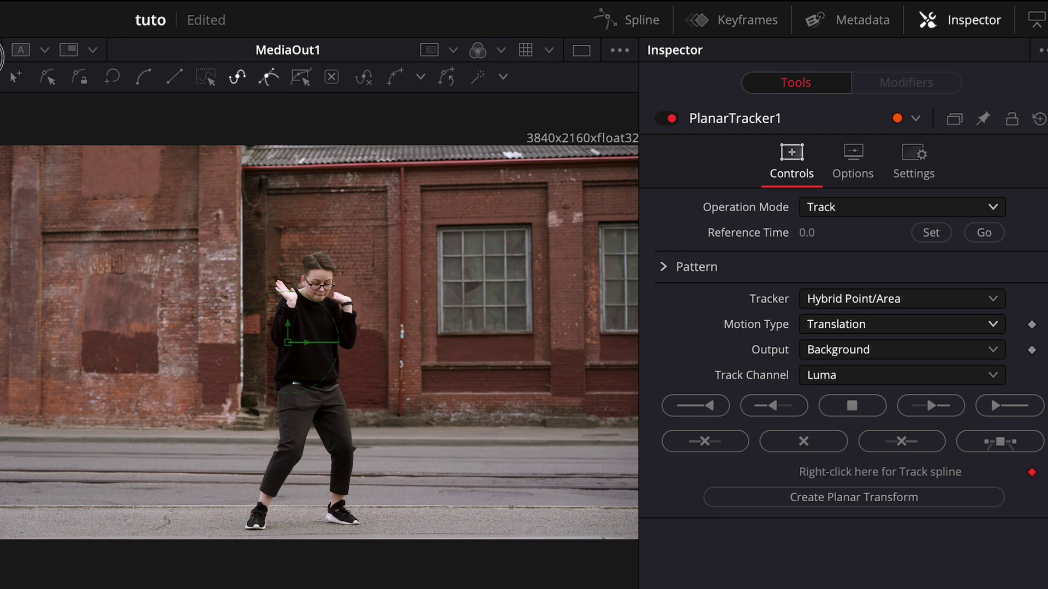
Start the tracking polygon at the sweater and trace up the head's right side and over the top
scroll(334, 341, "up", 8)
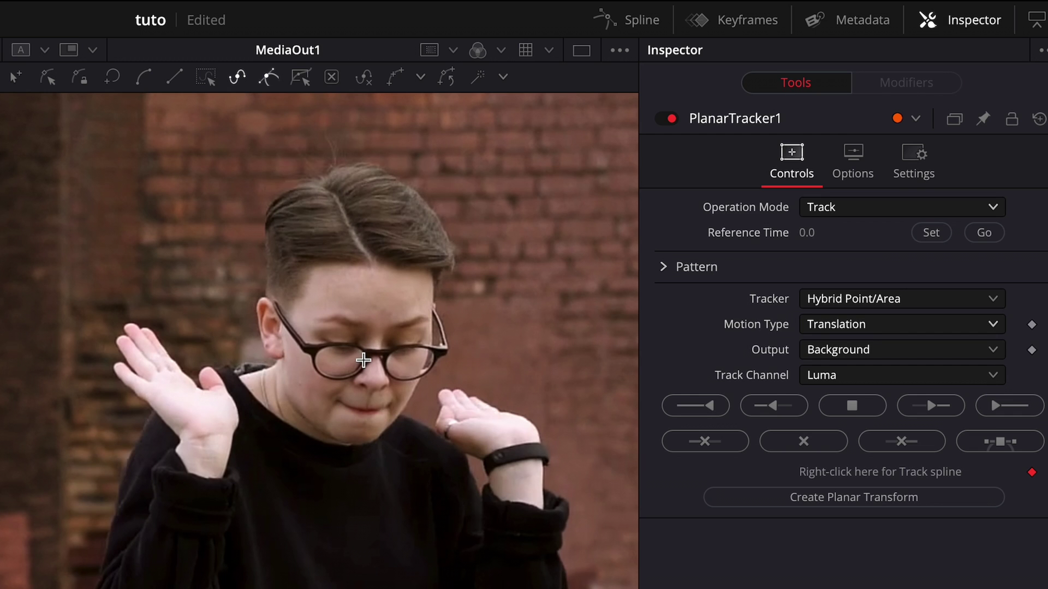
left_click(334, 465)
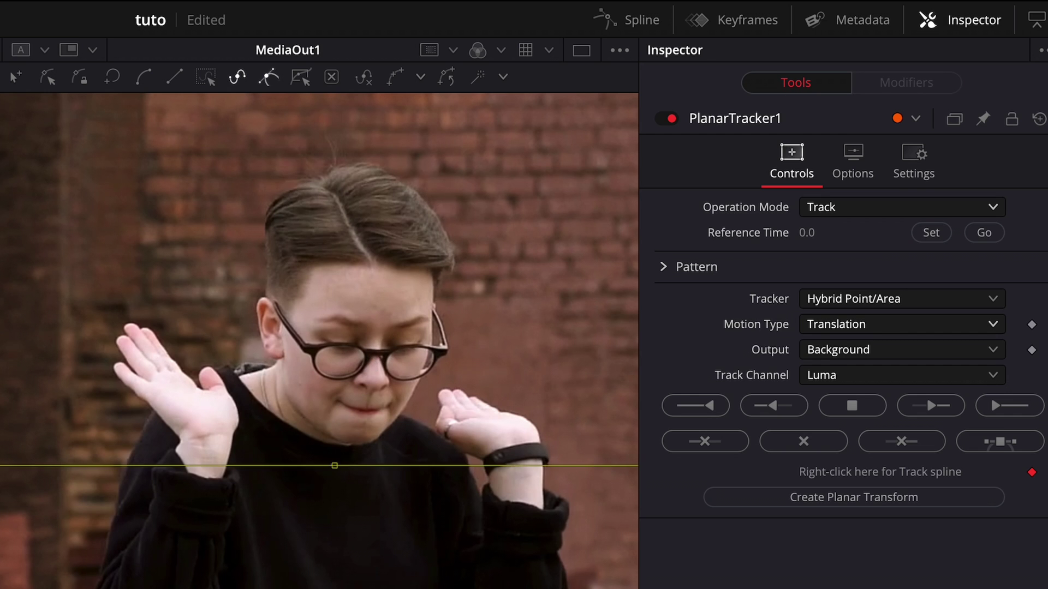
left_click(382, 455)
left_click(431, 416)
left_click(463, 339)
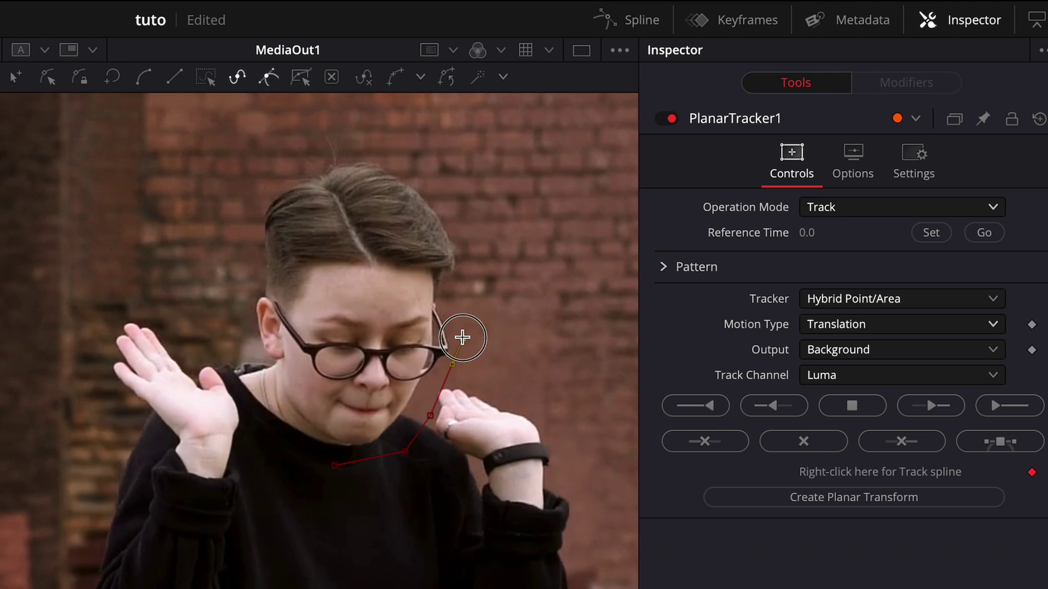
left_click(472, 266)
left_click(459, 205)
left_click(403, 160)
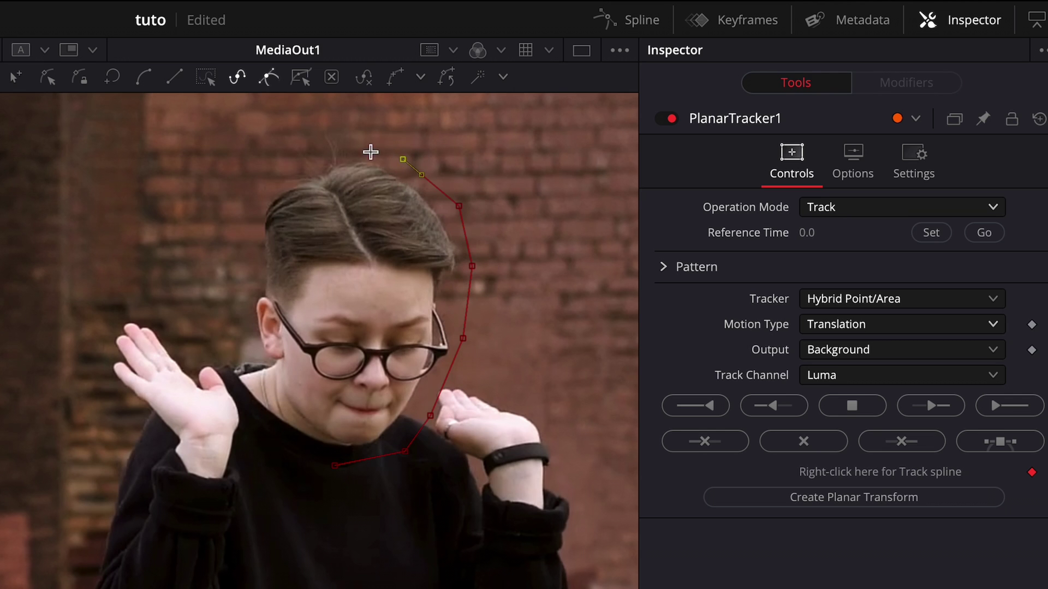
left_click(354, 150)
Trace down the head's left side to the neck, close the polygon, and set reference time 45
left_click(281, 180)
left_click(243, 226)
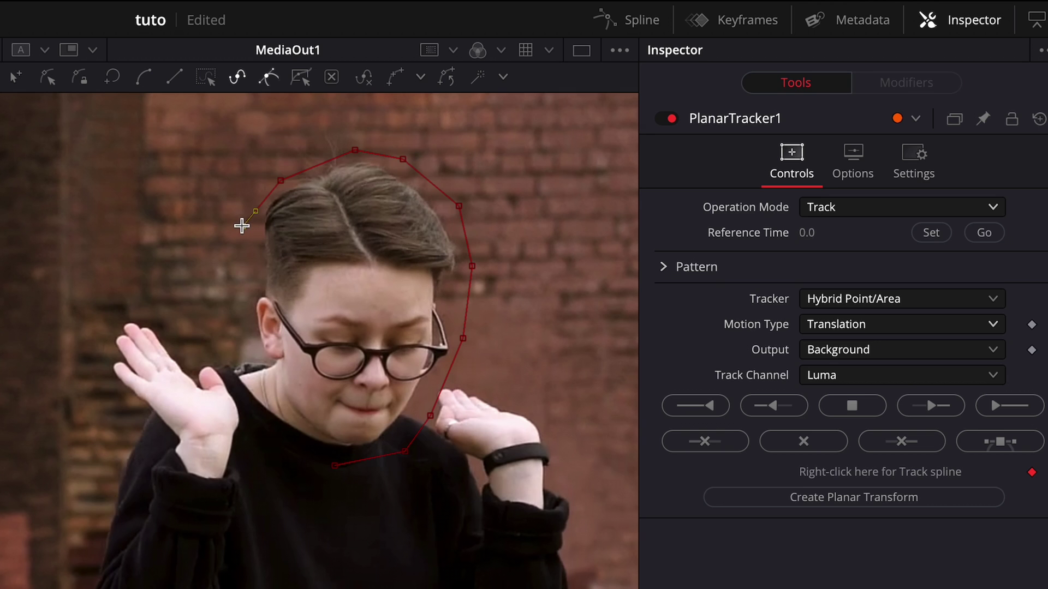
left_click(242, 299)
left_click(236, 331)
left_click(233, 348)
left_click(260, 397)
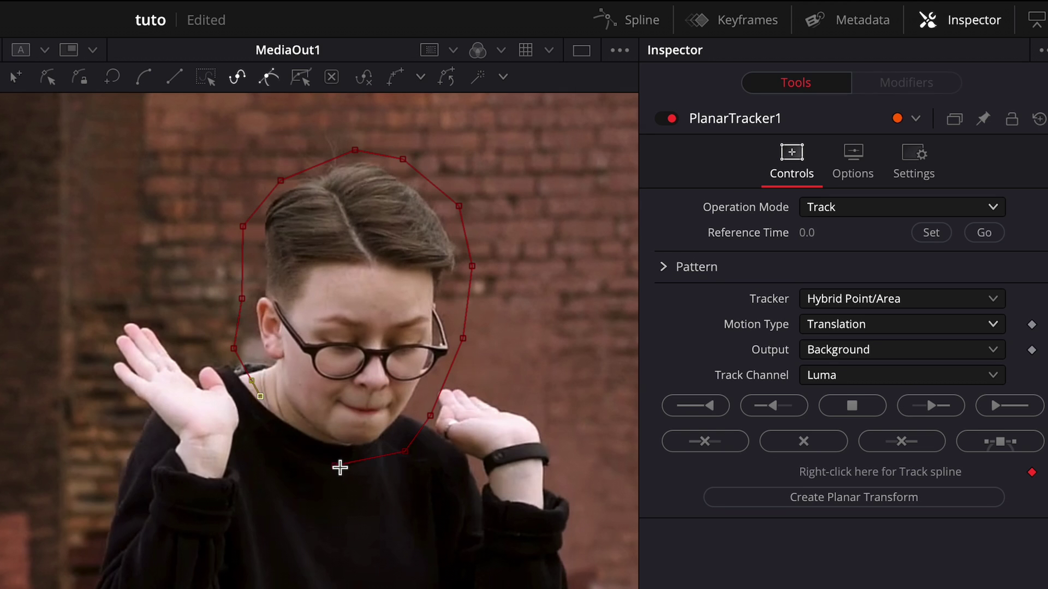
left_click(334, 466)
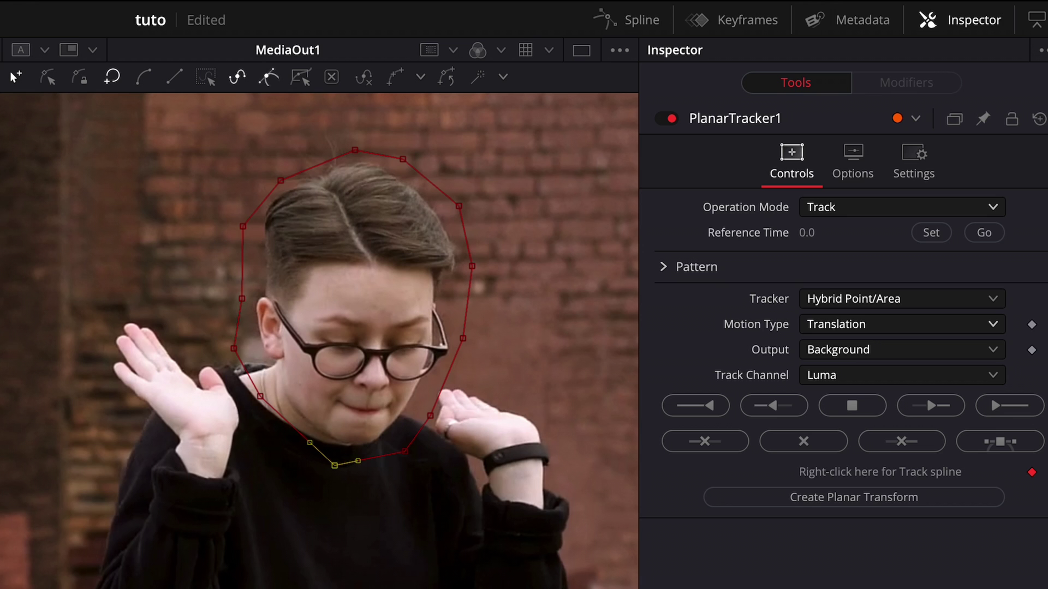
left_click(922, 240)
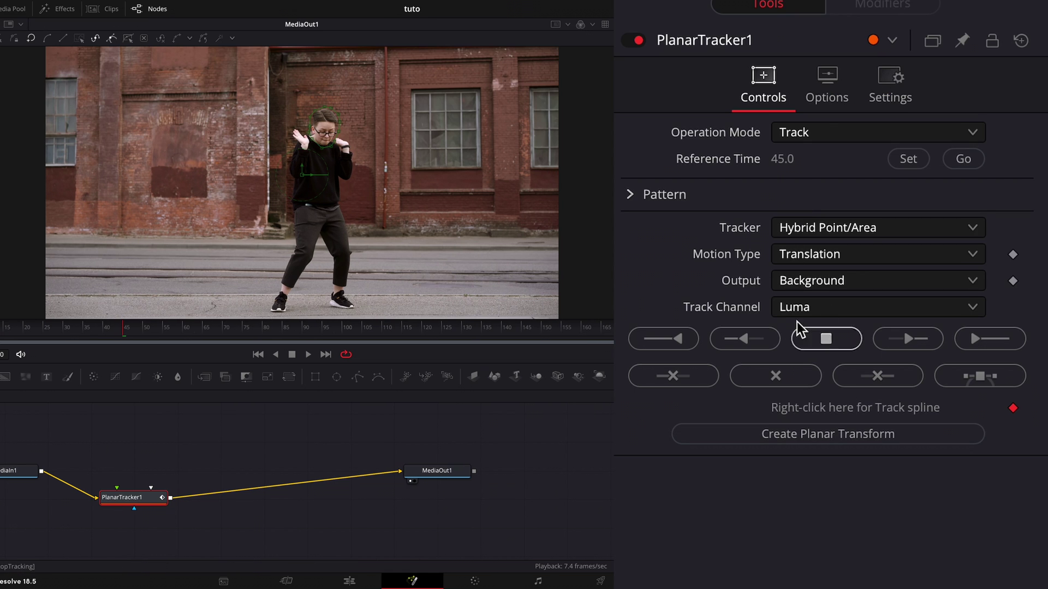
Track the head outline backward to frame 0, return to frame 45, then track forward to 179
left_click(662, 340)
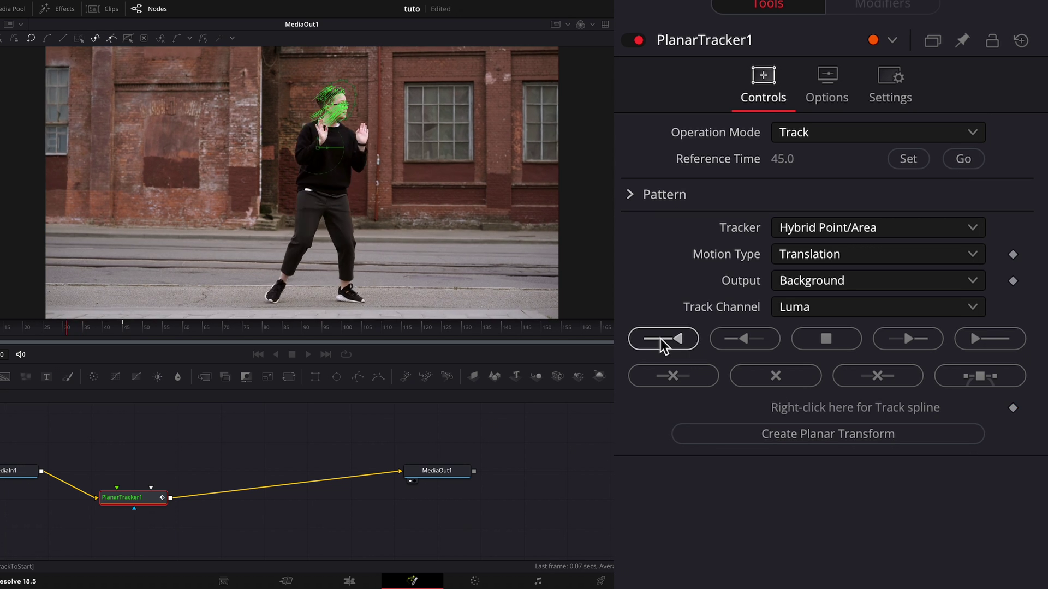
left_click(963, 158)
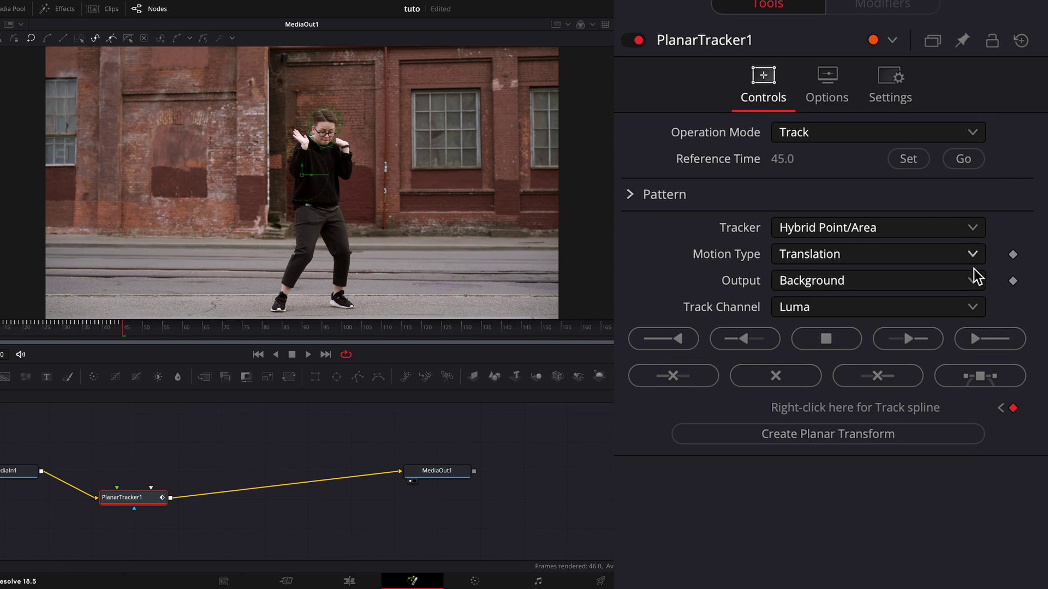
left_click(1008, 344)
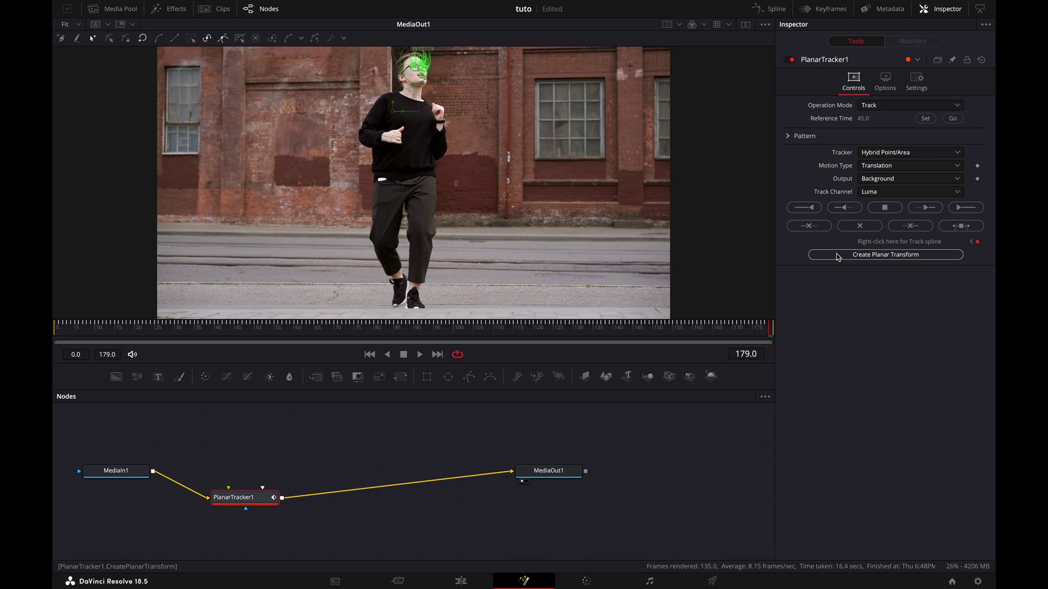
left_click(839, 257)
left_click_drag(116, 441, 324, 480)
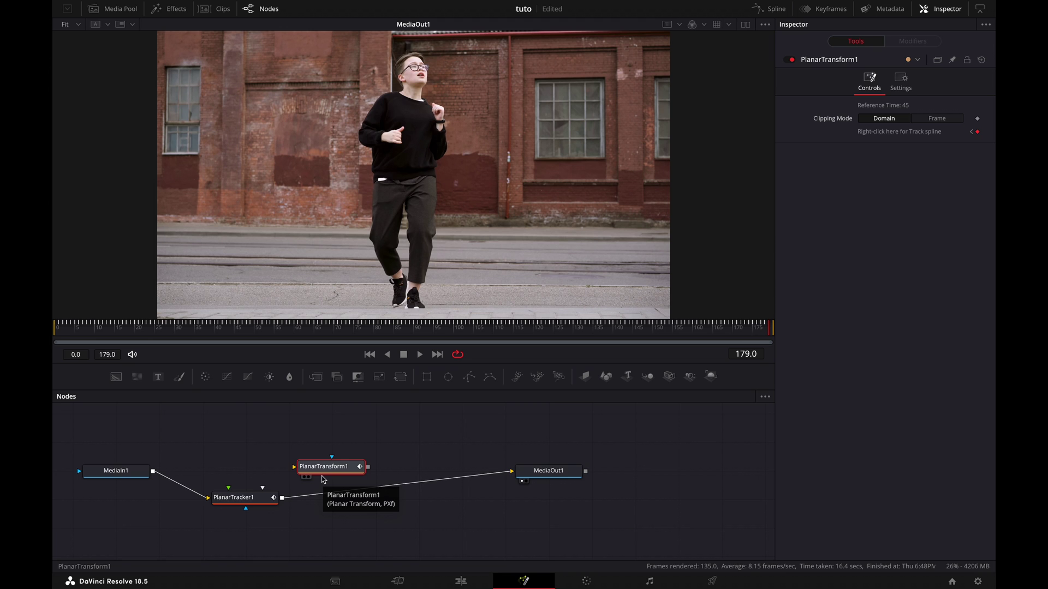
key("Delete")
left_click(251, 499)
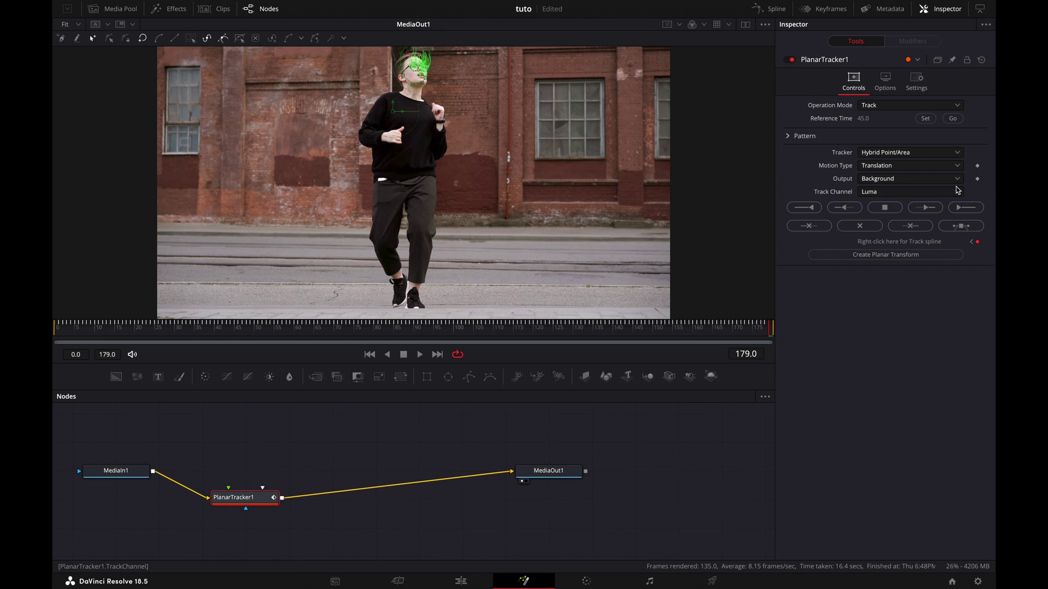
Switch PlanarTracker1's operation mode to Steady and play the clip to check the pinned head
left_click(899, 105)
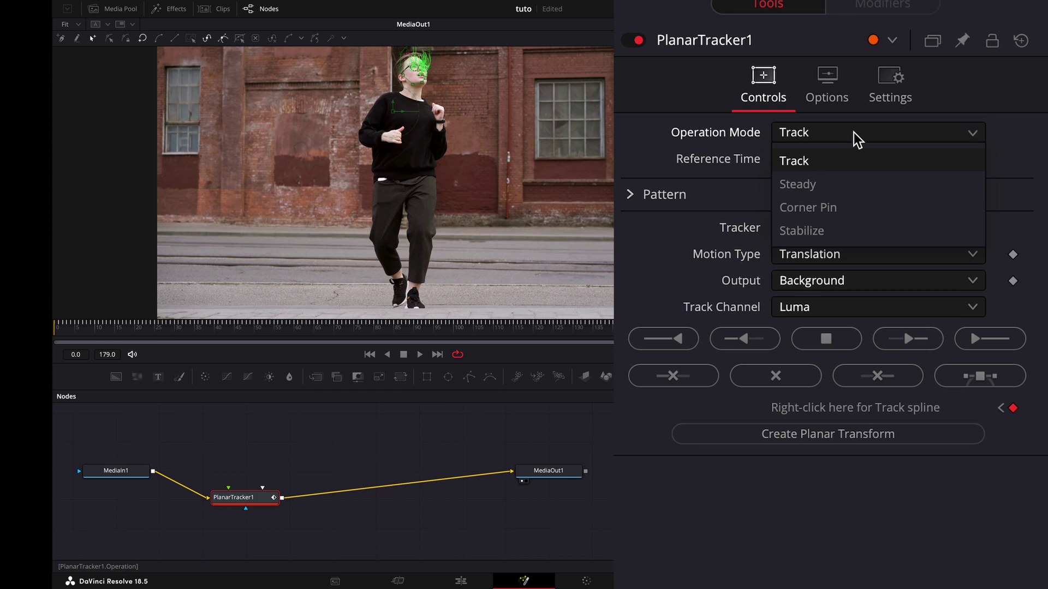
left_click(849, 186)
key("space")
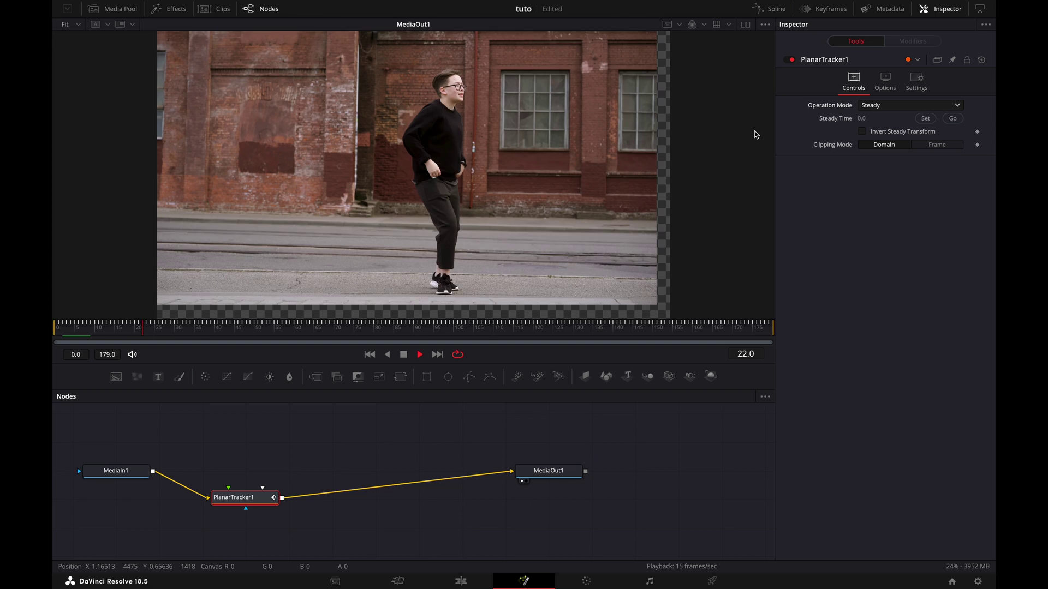
key("space")
On the Edit page at the marker, undo to restore locked.png on Video 2, play, and call up test.mp4's menu
left_click(459, 581)
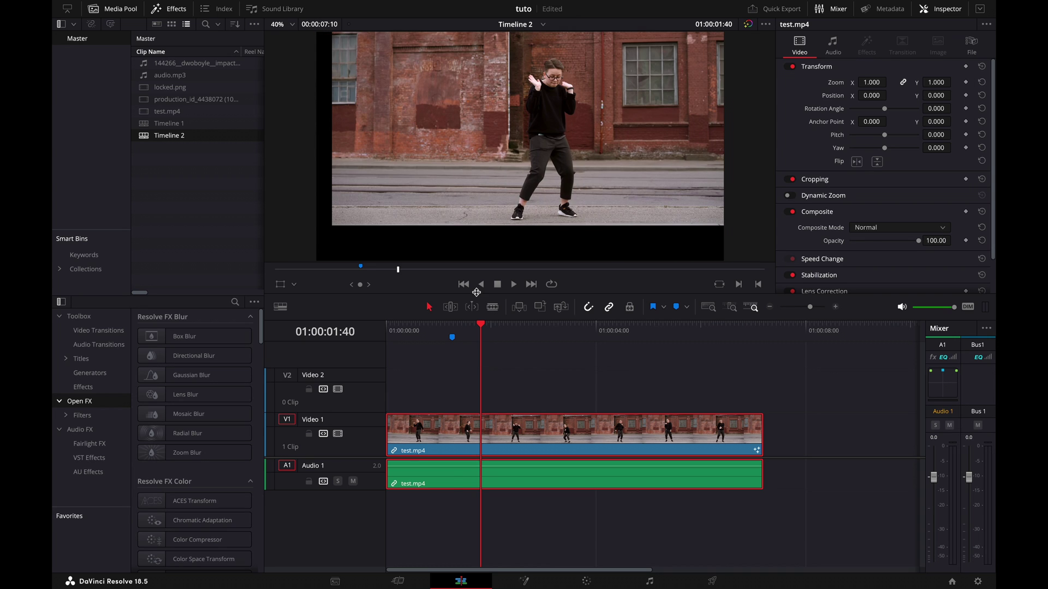
left_click(453, 331)
key("ctrl+z")
key("space")
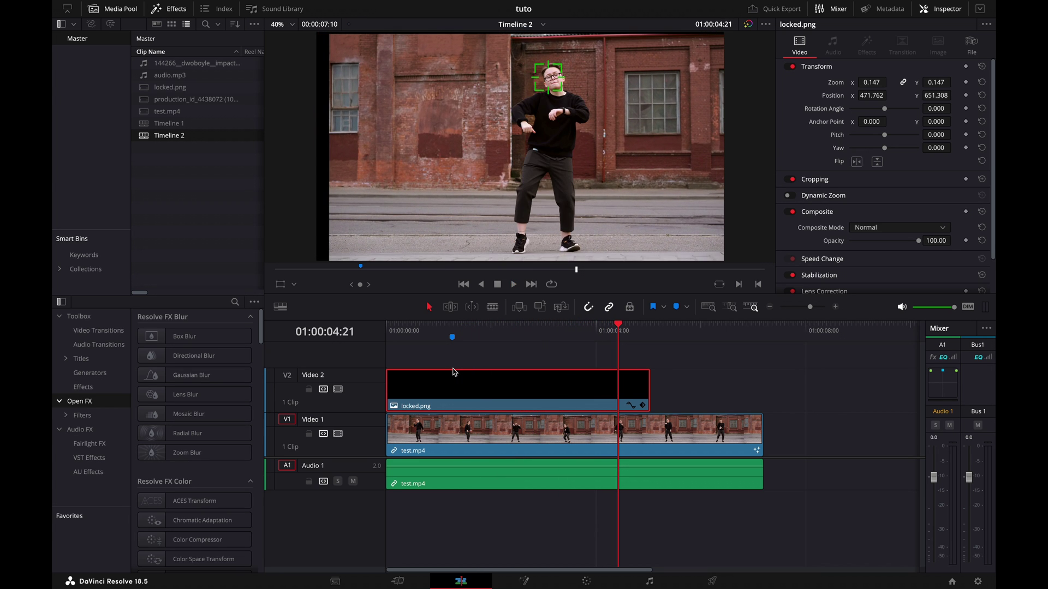
right_click(468, 436)
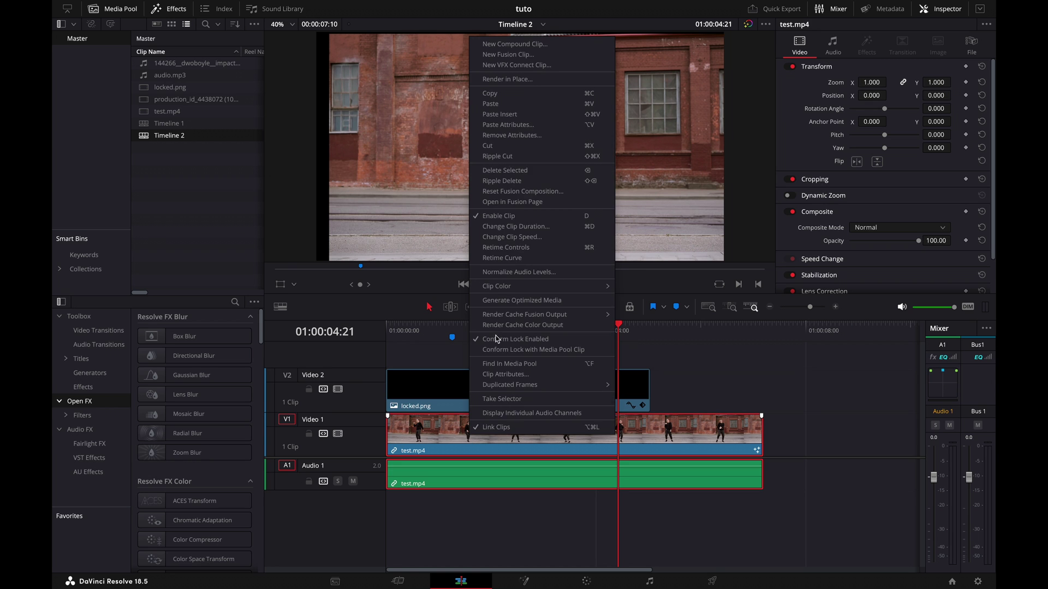
Reopen test.mp4 in Fusion and switch PlanarTracker1 back to Track, leaving Motion Type unchanged
left_click(515, 203)
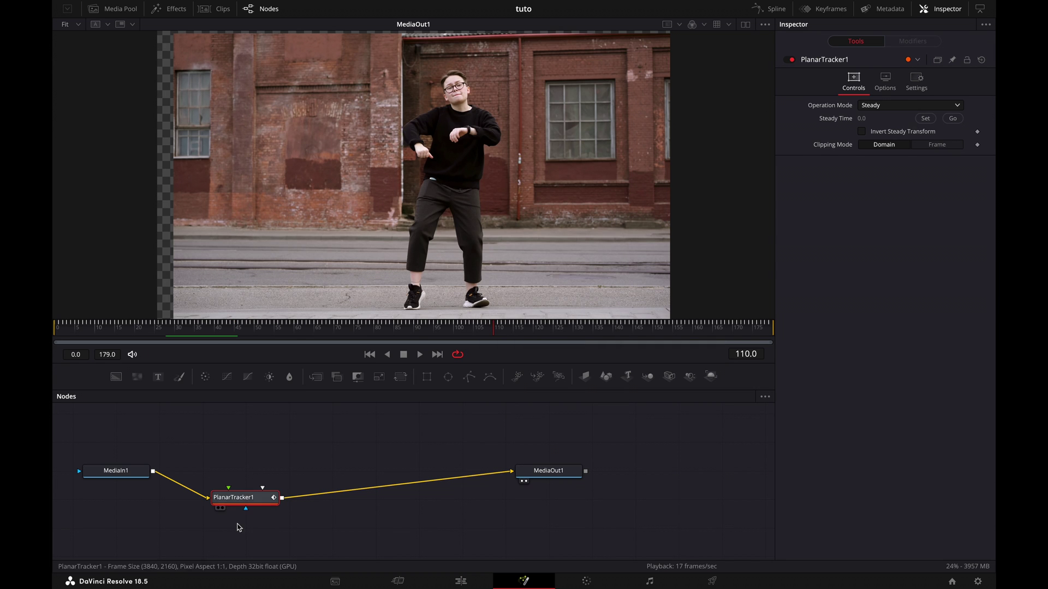
left_click(912, 108)
left_click(819, 158)
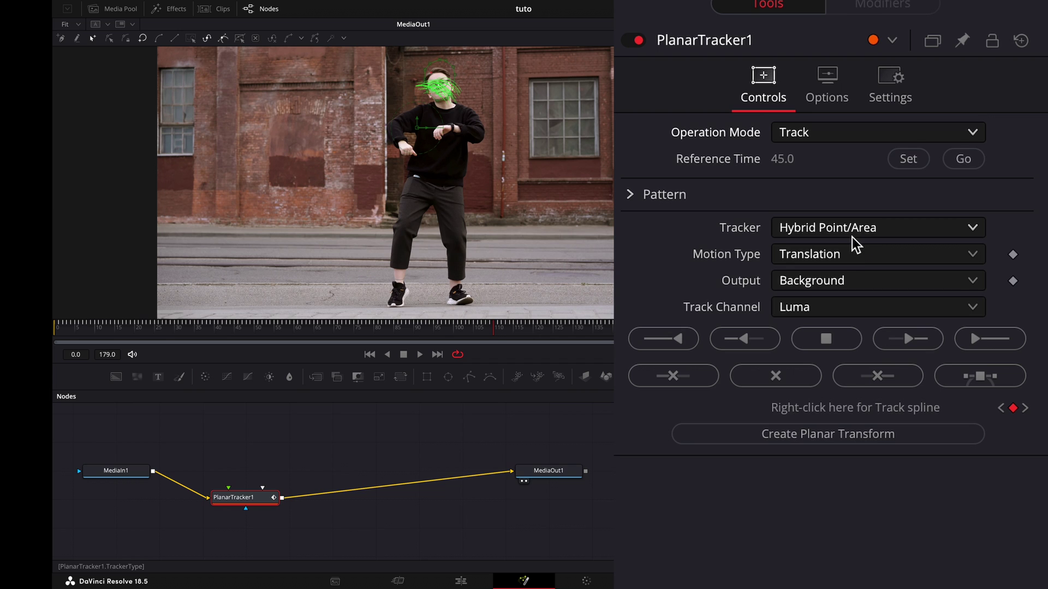
left_click(859, 255)
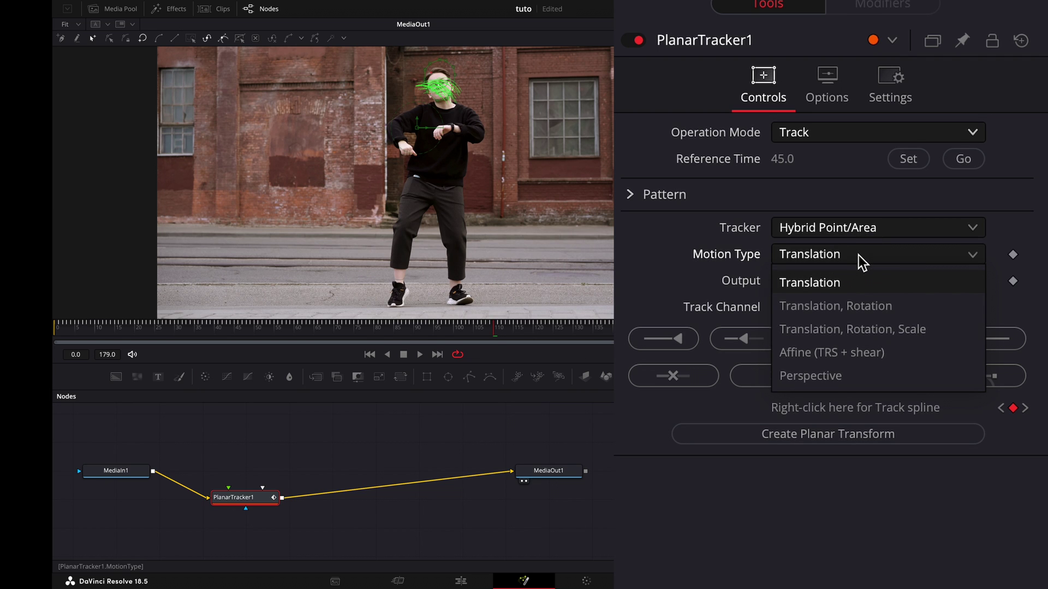
left_click(859, 256)
left_click(837, 134)
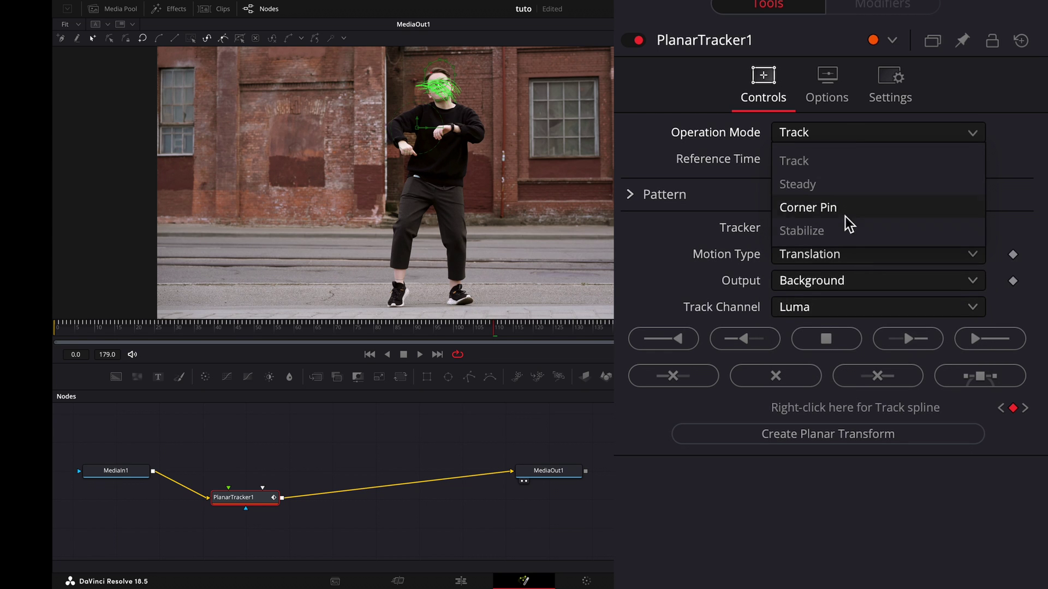
Try Stabilize mode, inspect the Edit page's Stabilization mode options, then set the tracker back to Steady
left_click(846, 232)
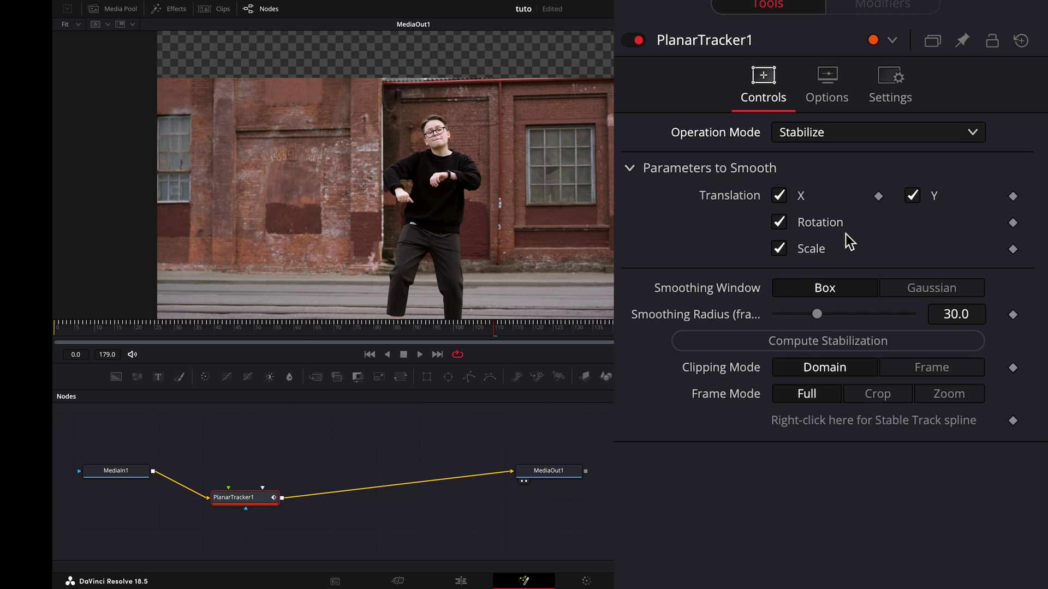
left_click(454, 583)
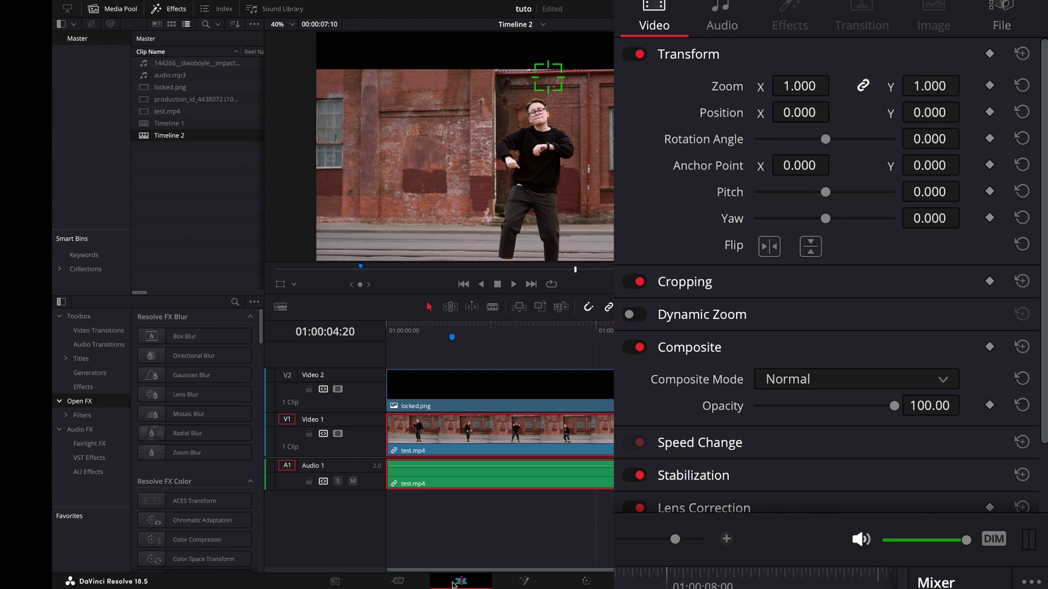
scroll(762, 395, "down", 1)
left_click(772, 417)
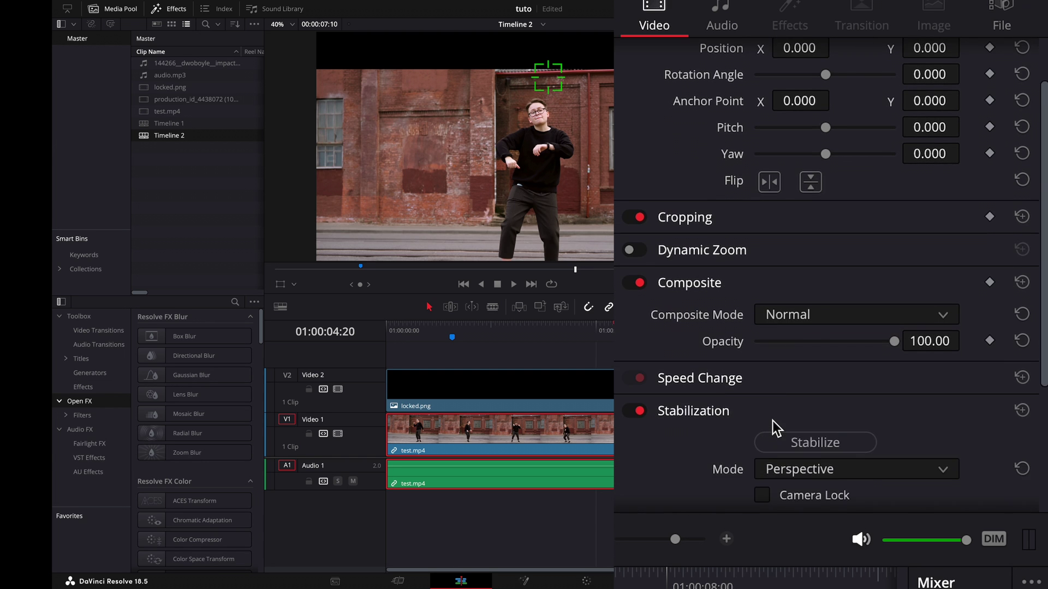
scroll(771, 420, "down", 2)
left_click(881, 308)
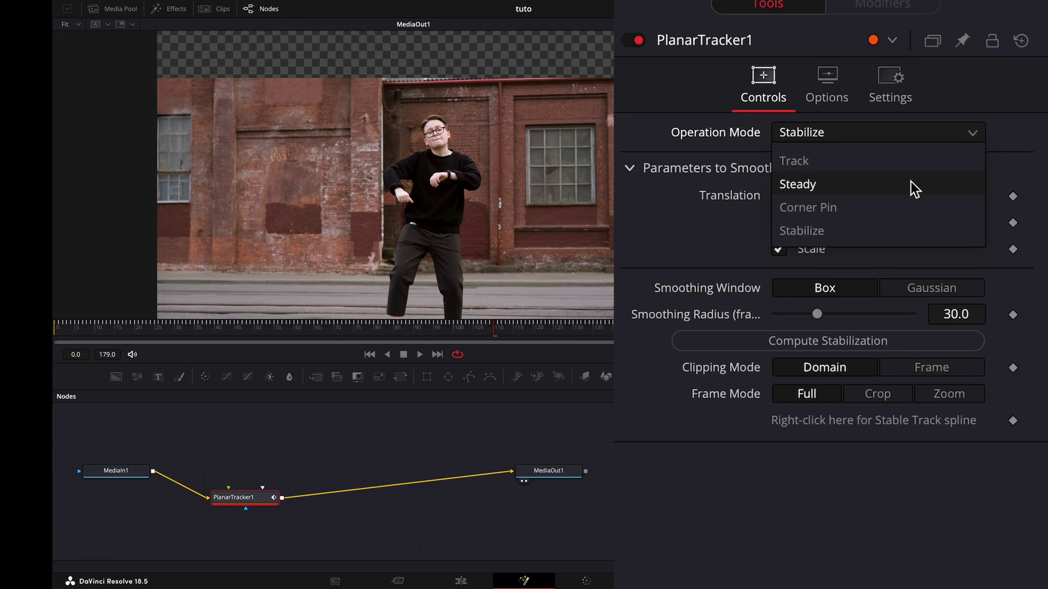
left_click(910, 184)
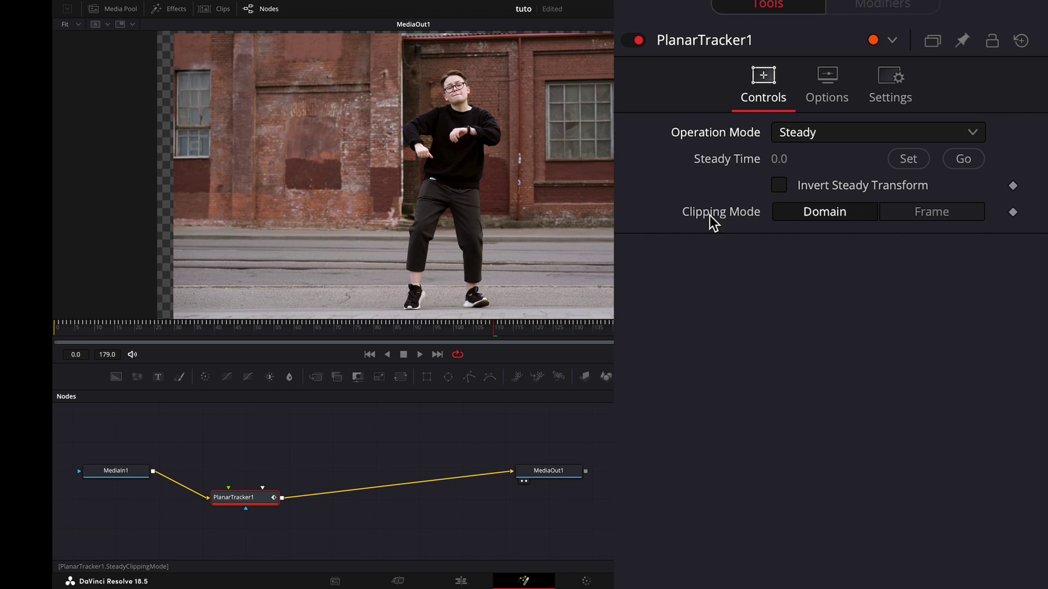
Return to the Edit page timeline and scrub the playhead to around 01:00:01:45
left_click(461, 581)
left_click_drag(417, 343, 487, 334)
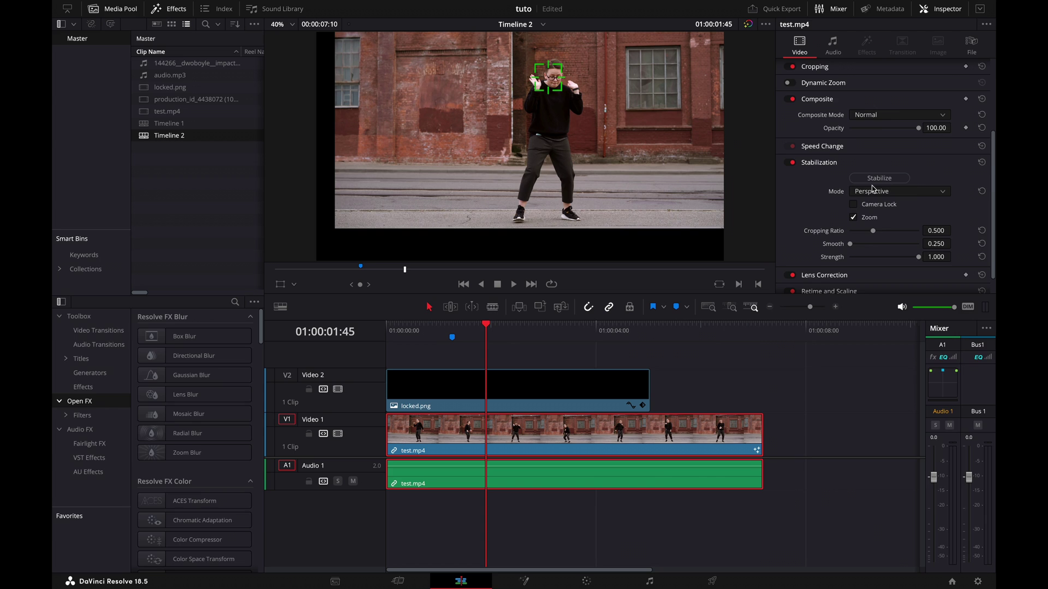
scroll(874, 164, "up", 5)
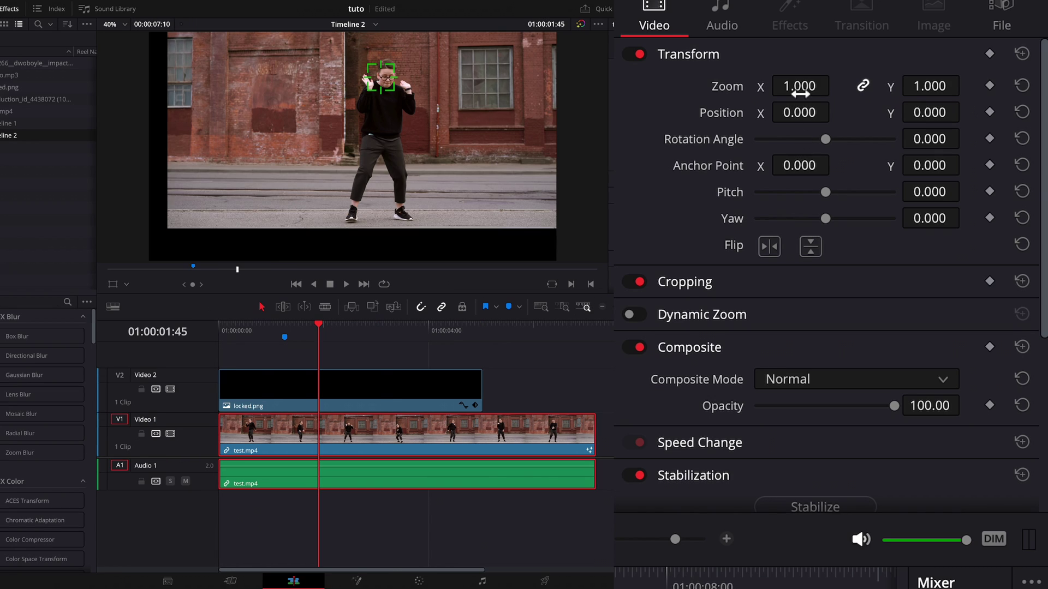
Set test.mp4's Zoom to 1.290 and Position to X -207, Y -168, then review from the start
left_click_drag(800, 92, 601, 100)
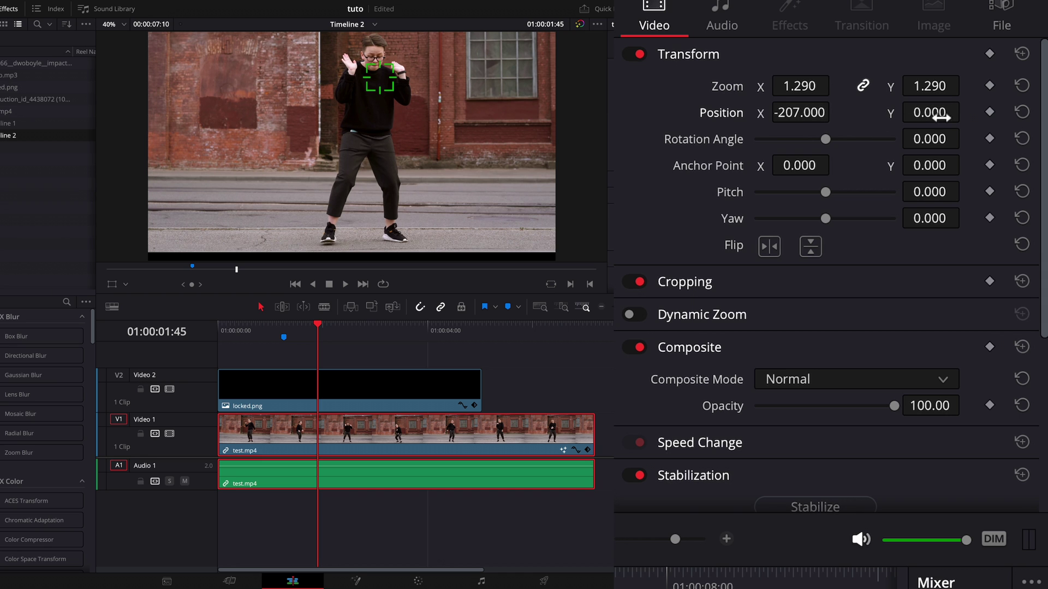
left_click_drag(940, 113, 945, 127)
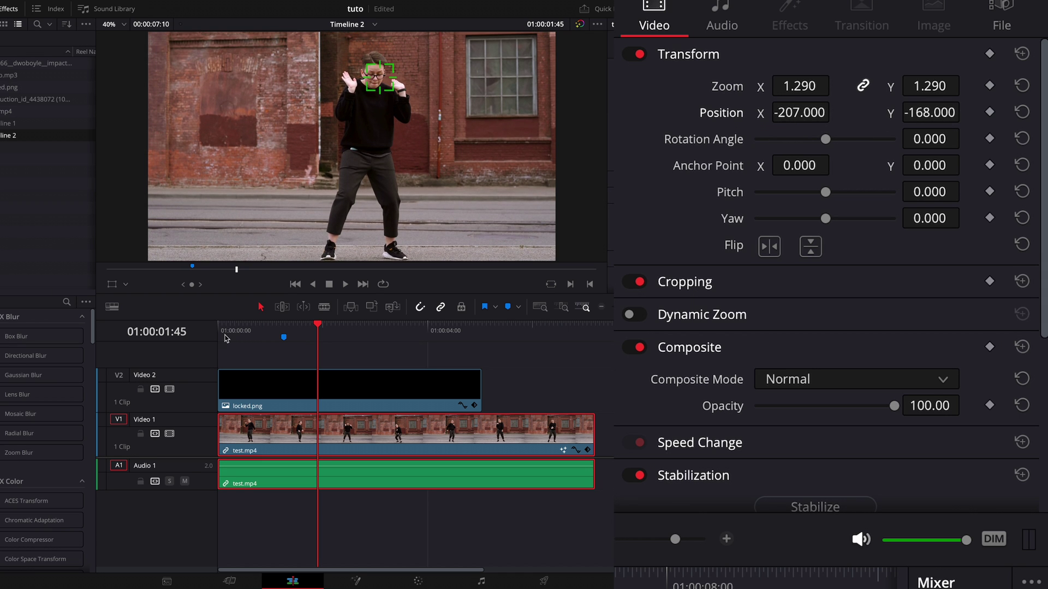
left_click_drag(226, 338, 484, 331)
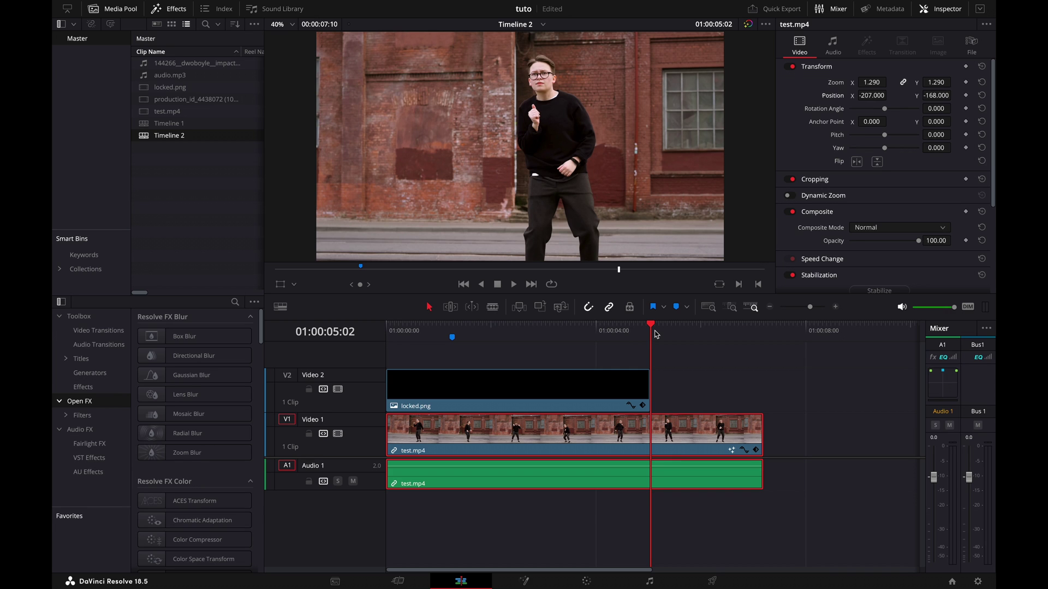